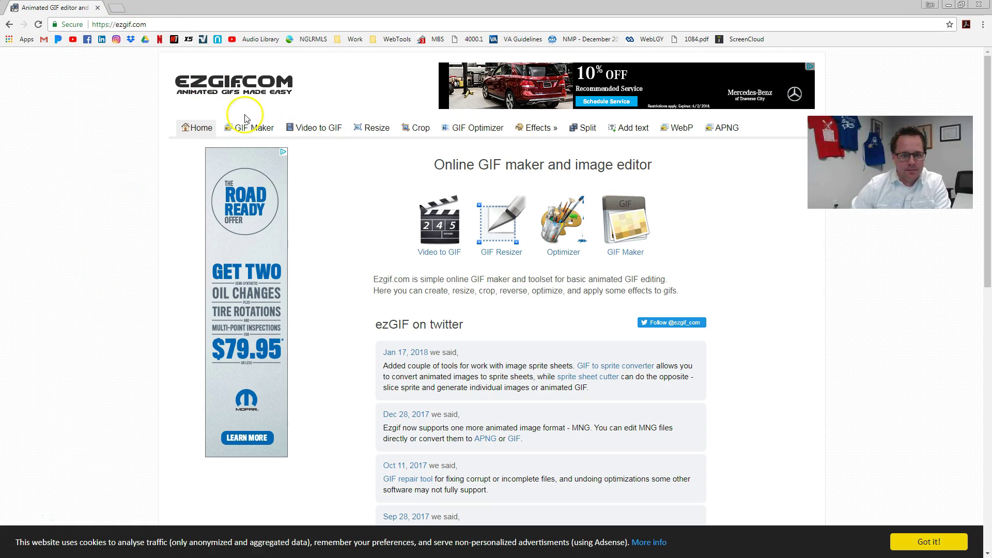
- Upload the three Signature Pics images (CaliberStar, Me, MeSilly1) into ezgif's GIF Maker
click(250, 130)
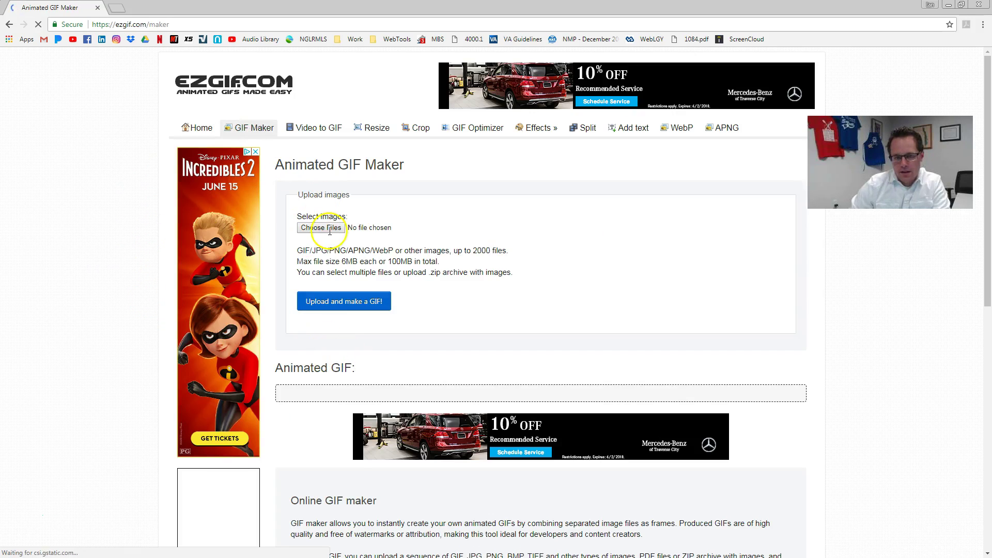
click(321, 228)
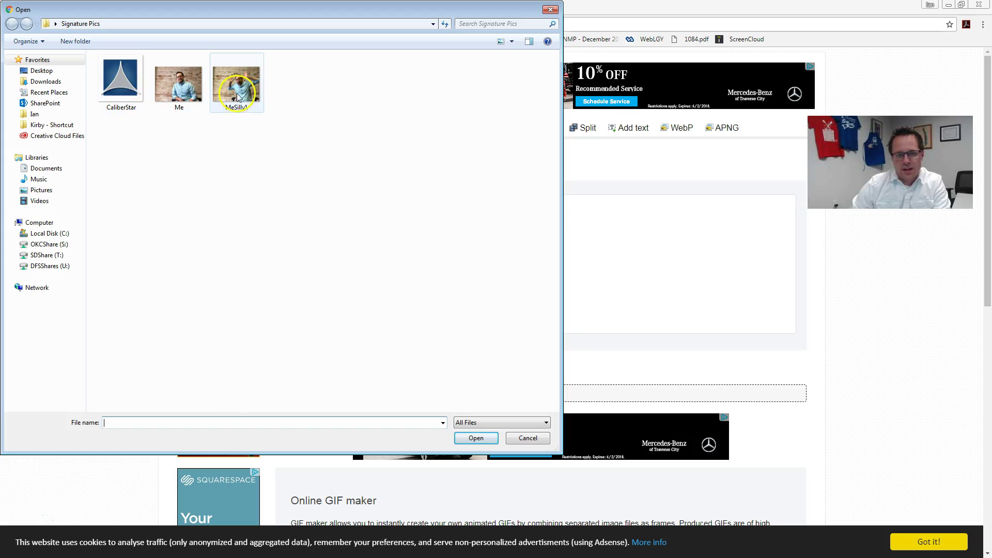
drag(288, 184, 37, 62)
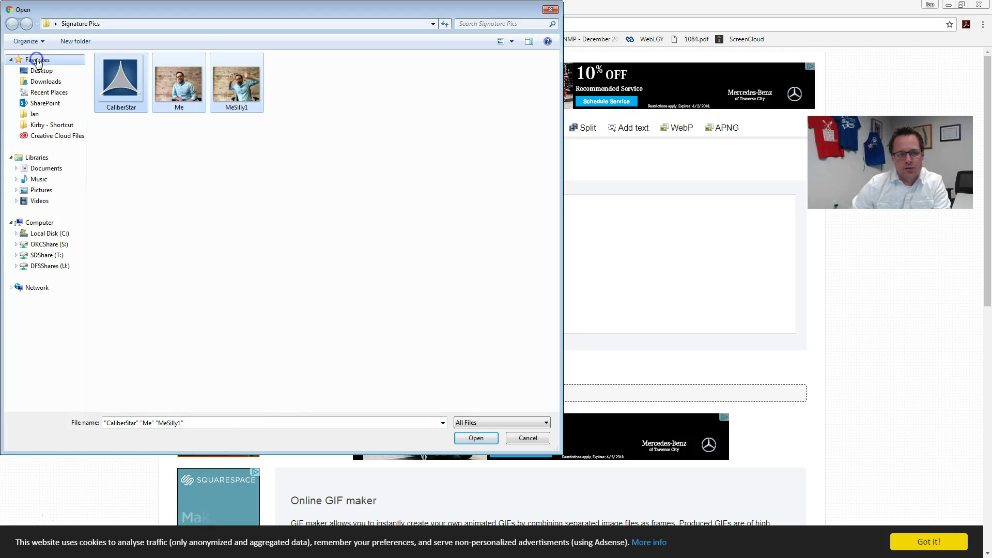
click(477, 438)
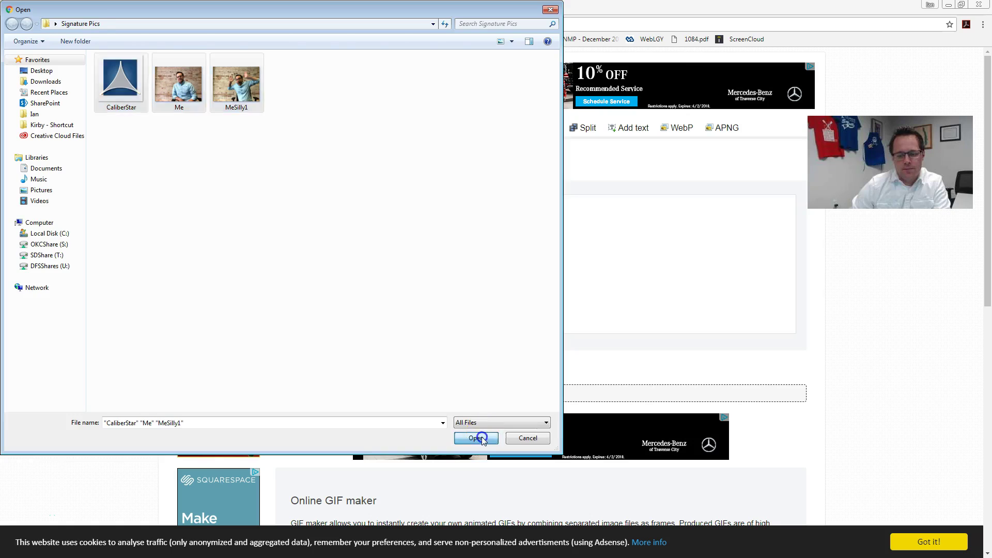
click(360, 307)
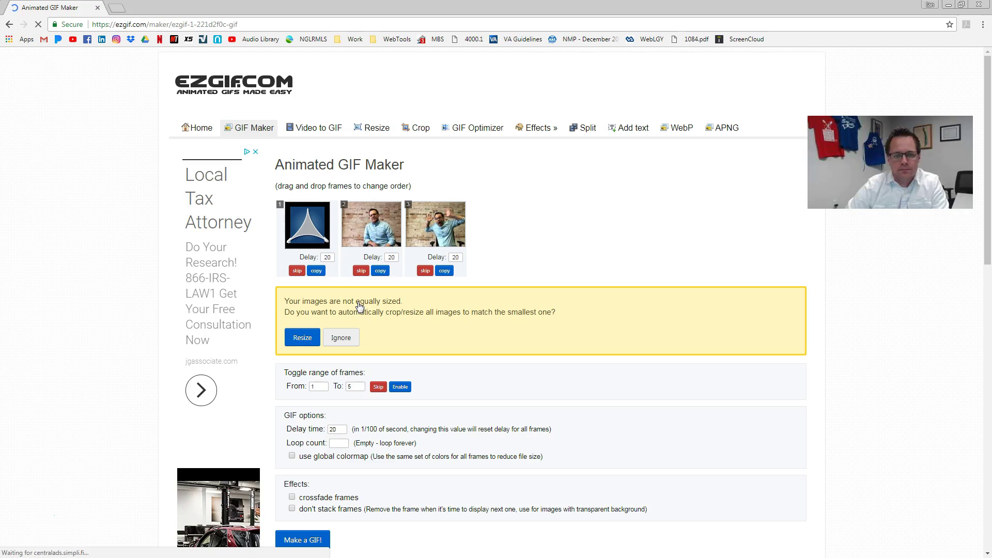
- Reorder the frames with the CaliberStar logo first and resize all frames to match
drag(309, 227, 370, 226)
drag(289, 222, 357, 212)
click(343, 205)
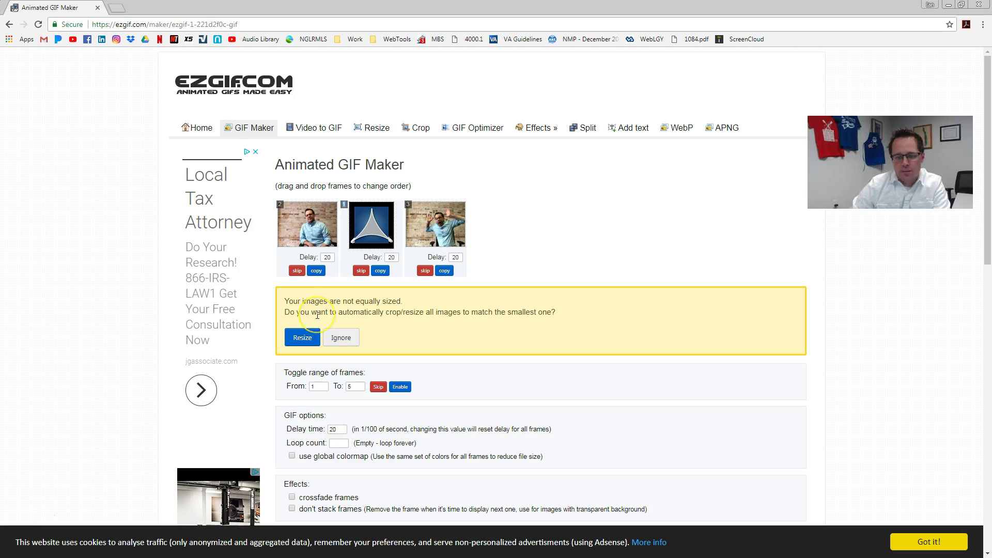
click(303, 341)
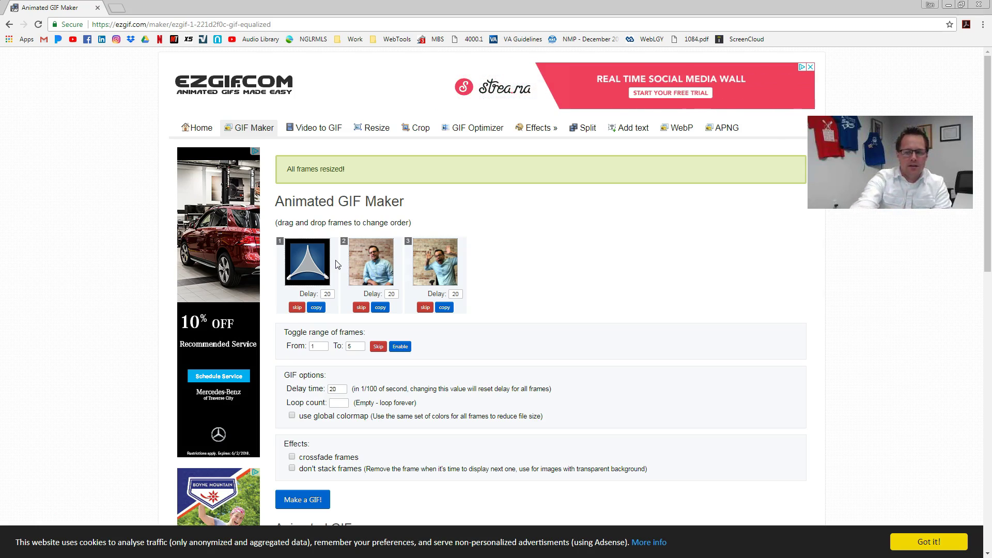
- Set the GIF delay time to 110 and turn on 'don't stack frames'
click(920, 540)
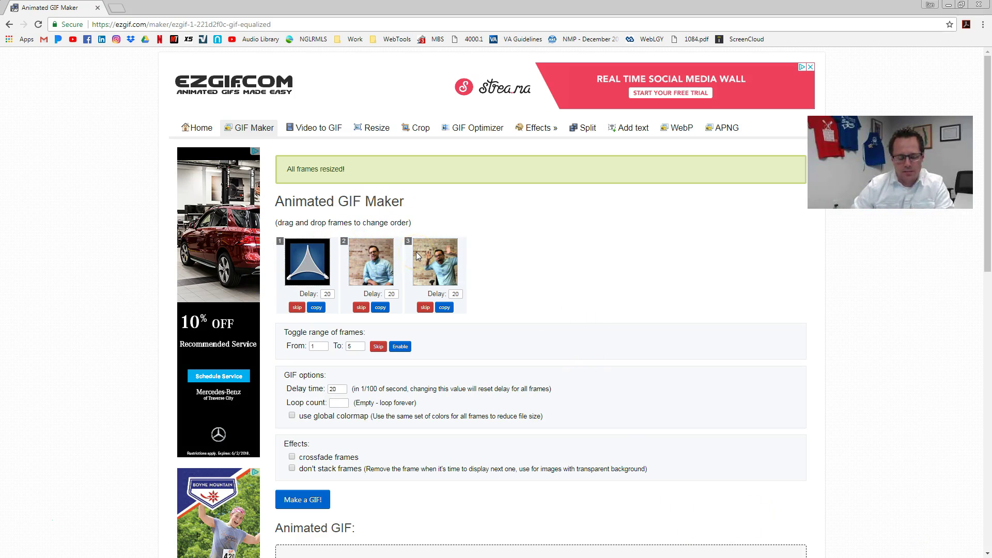
click(314, 248)
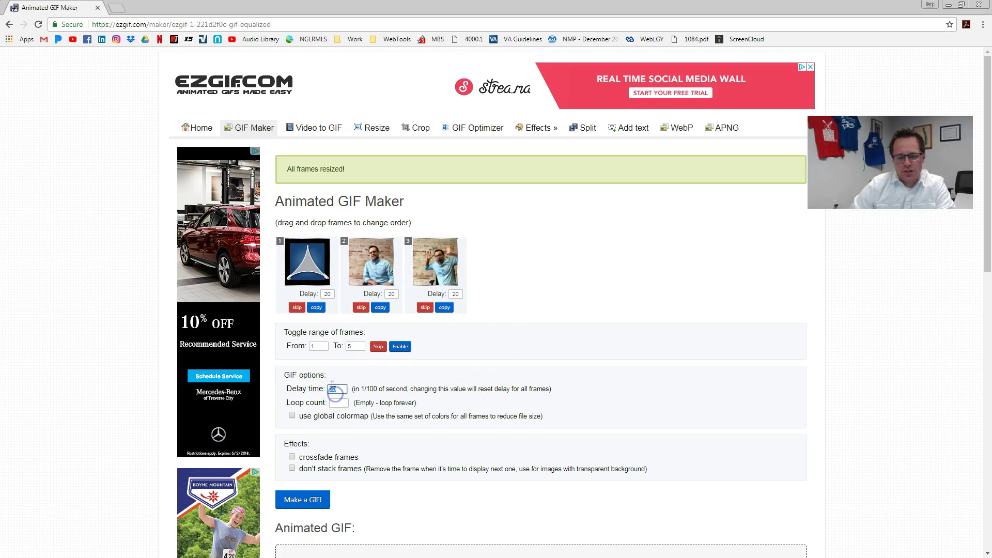
drag(332, 389, 348, 388)
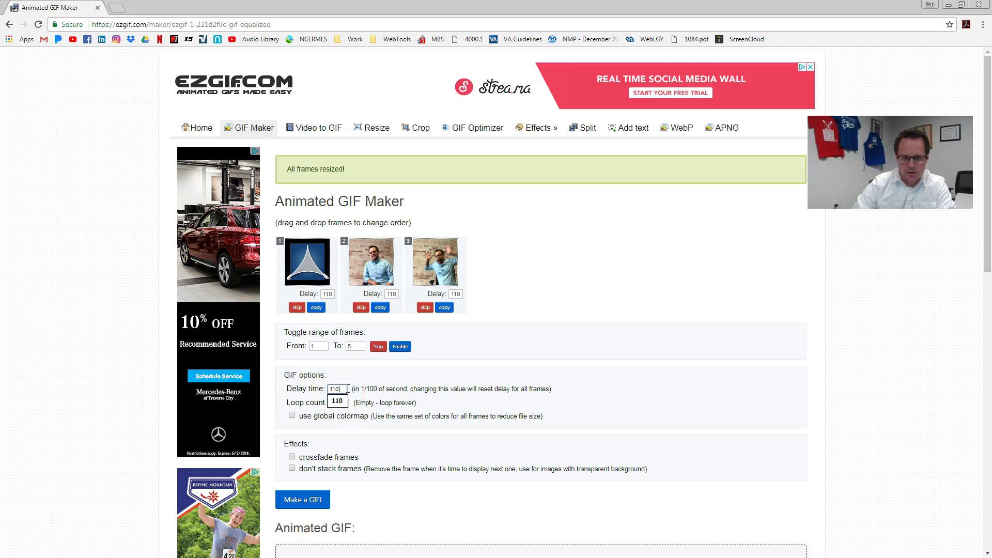
click(380, 457)
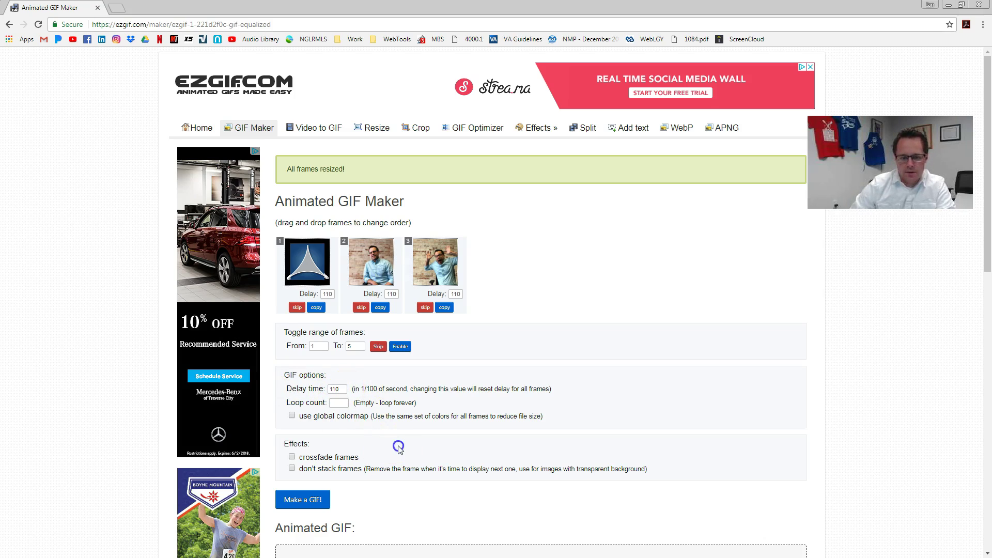
click(292, 469)
- Generate the three-frame animated GIF and download it
scroll(381, 511, down, 4)
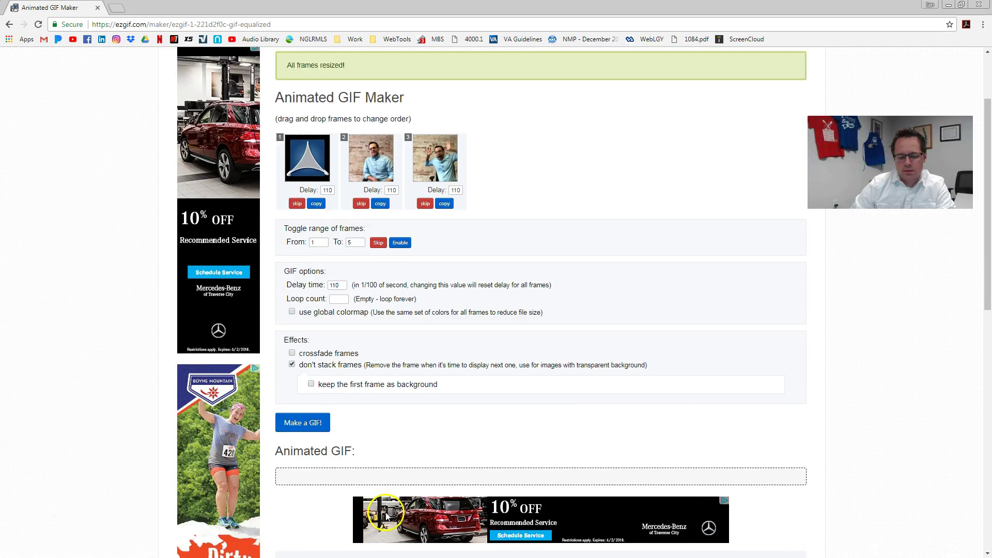
click(312, 322)
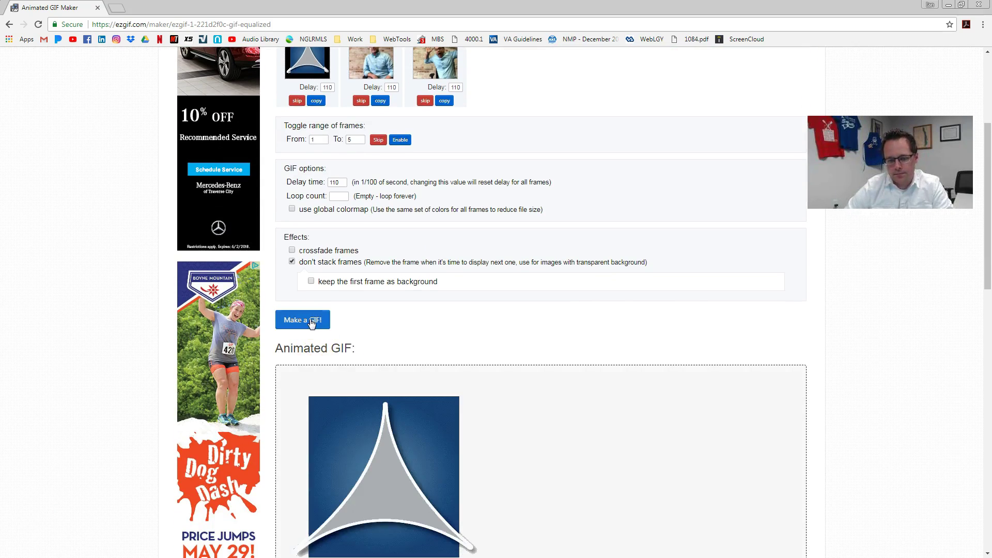
scroll(478, 328, down, 2)
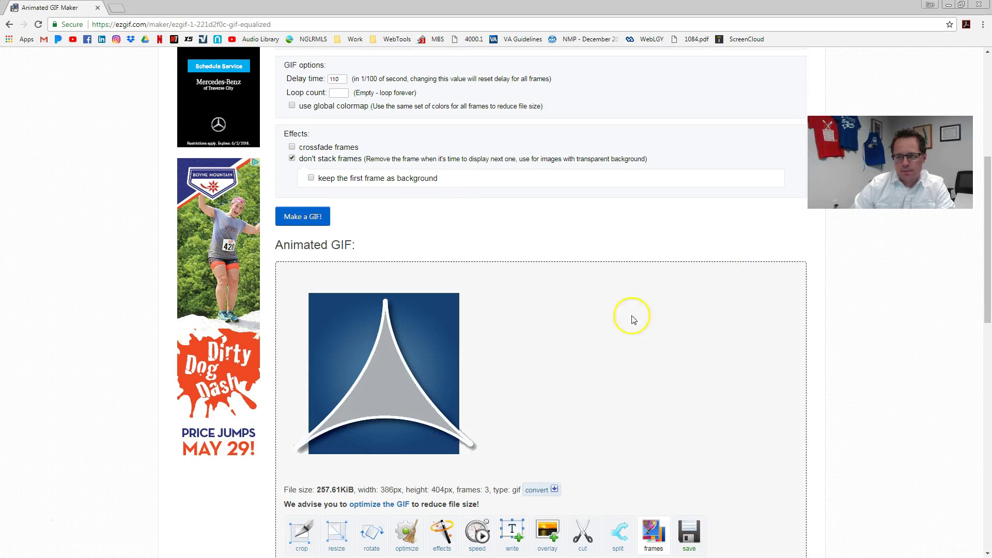
scroll(571, 357, down, 2)
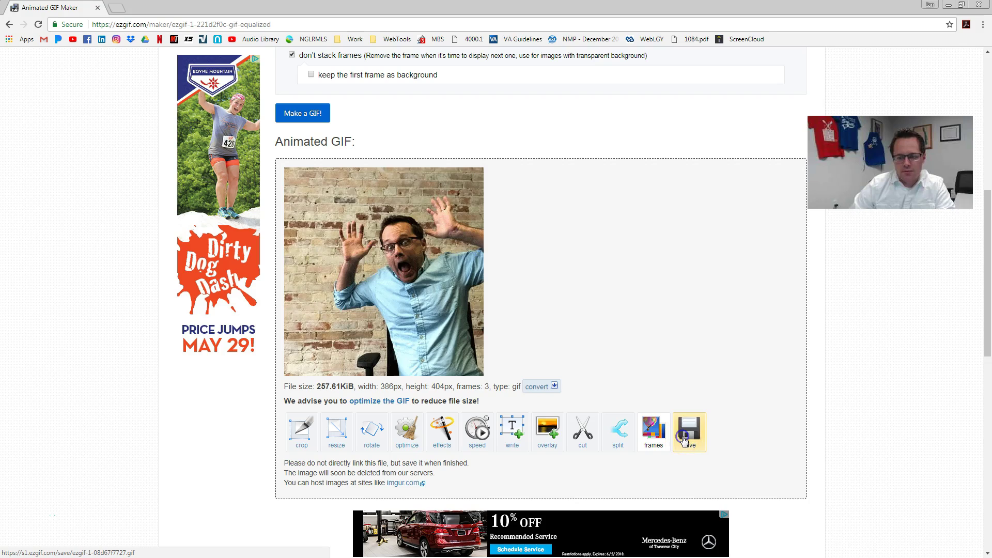
click(683, 438)
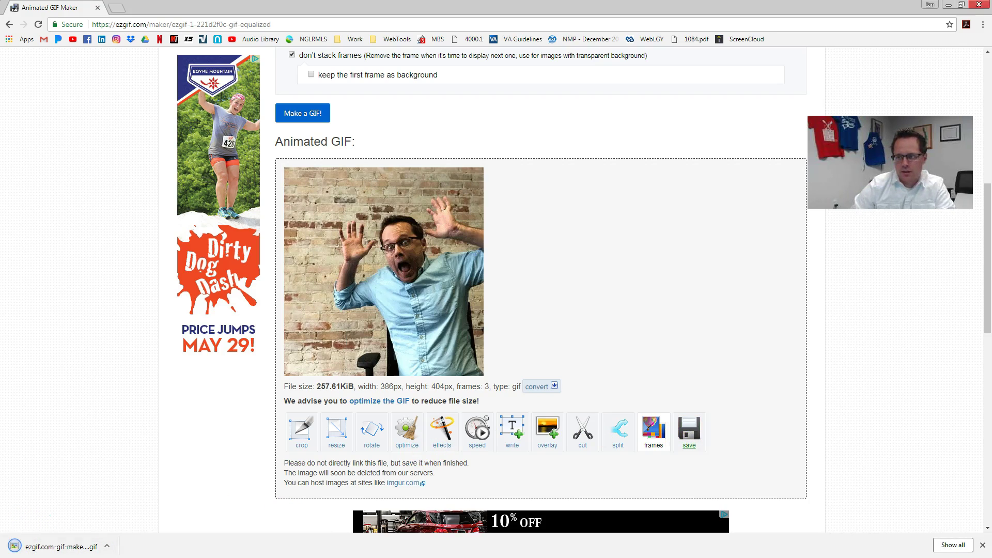
- Restore Chrome to a smaller window and narrow it to reveal the desktop
click(962, 4)
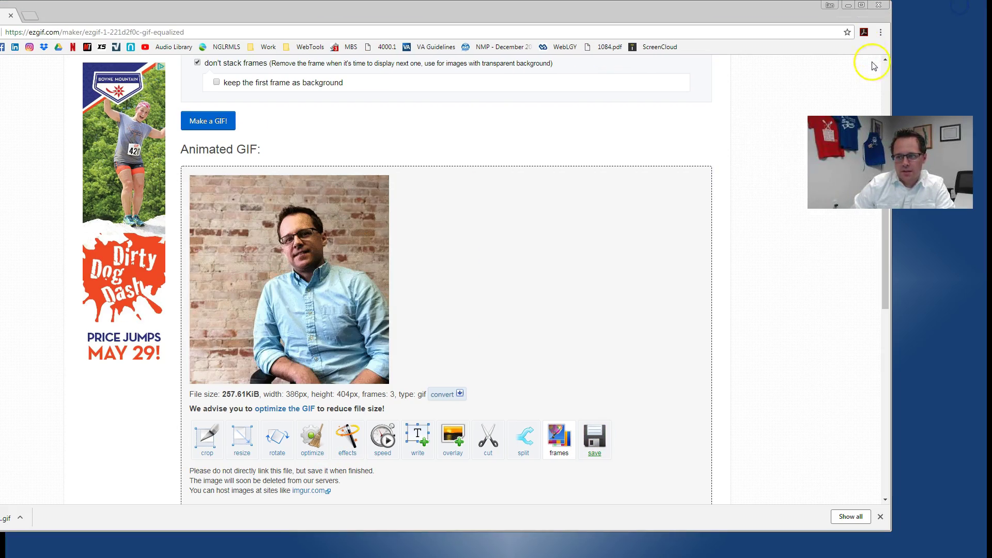
drag(887, 79, 253, 159)
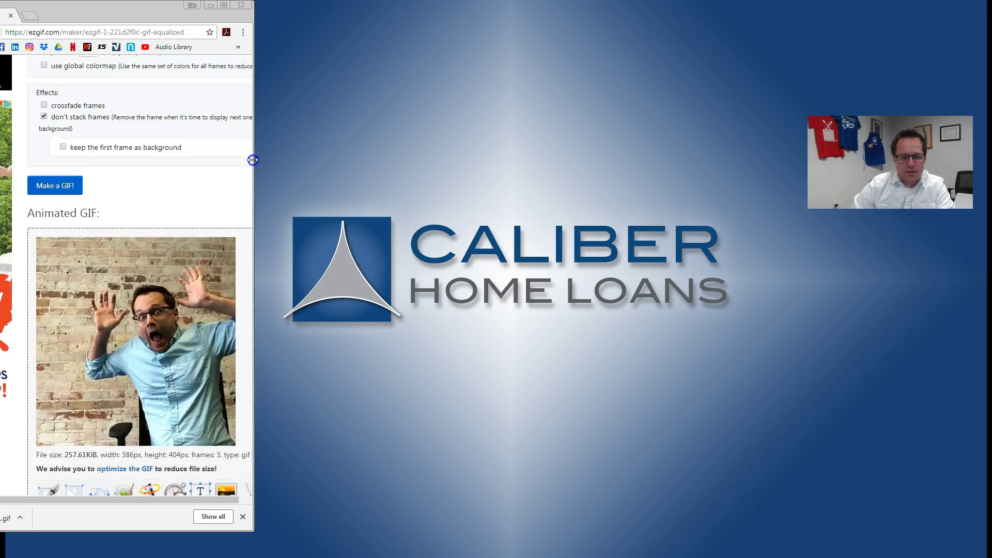
drag(143, 8, 258, 15)
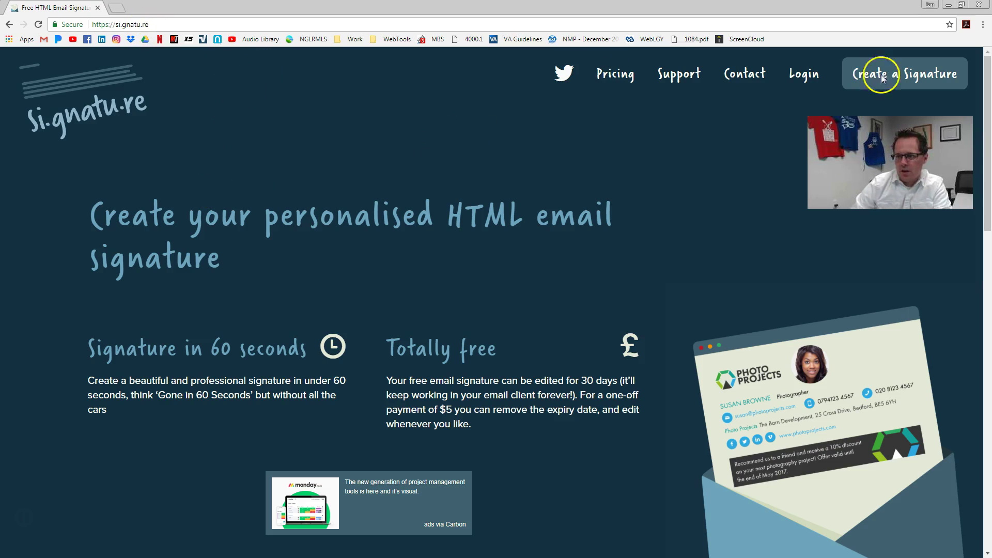
- Create a new signature and enter the full name, job title 'Head mOron' and NMLS licence number
click(896, 83)
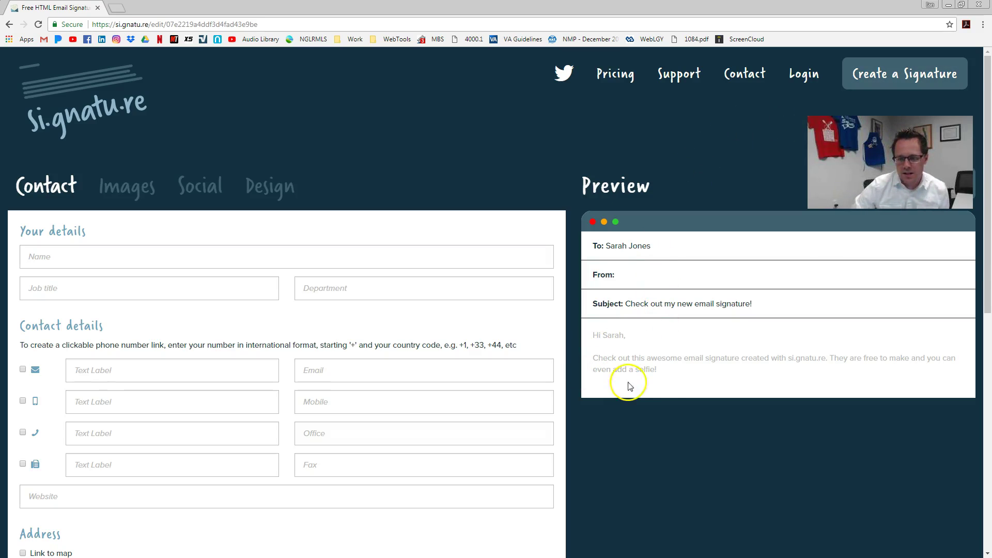
click(180, 256)
text(Ian Ashton)
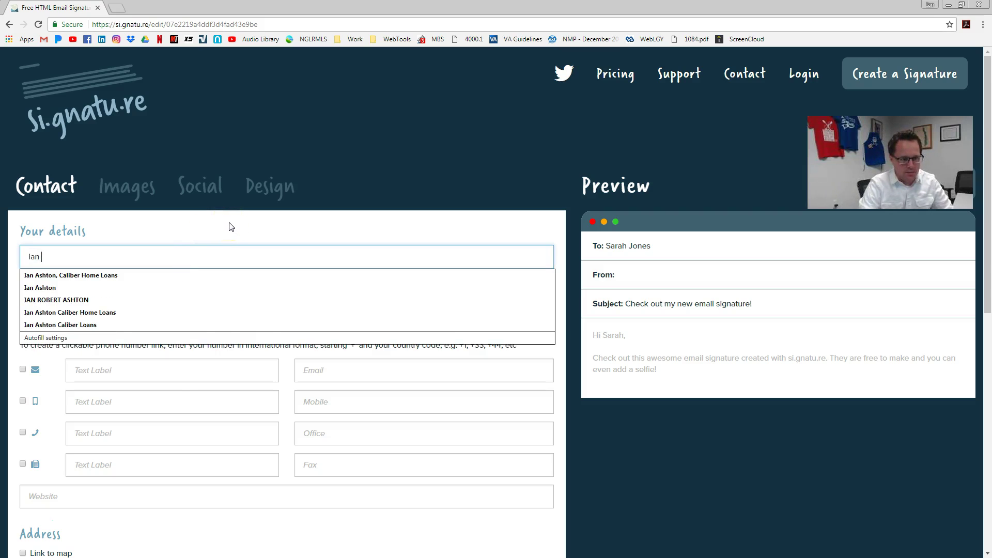
key(Tab)
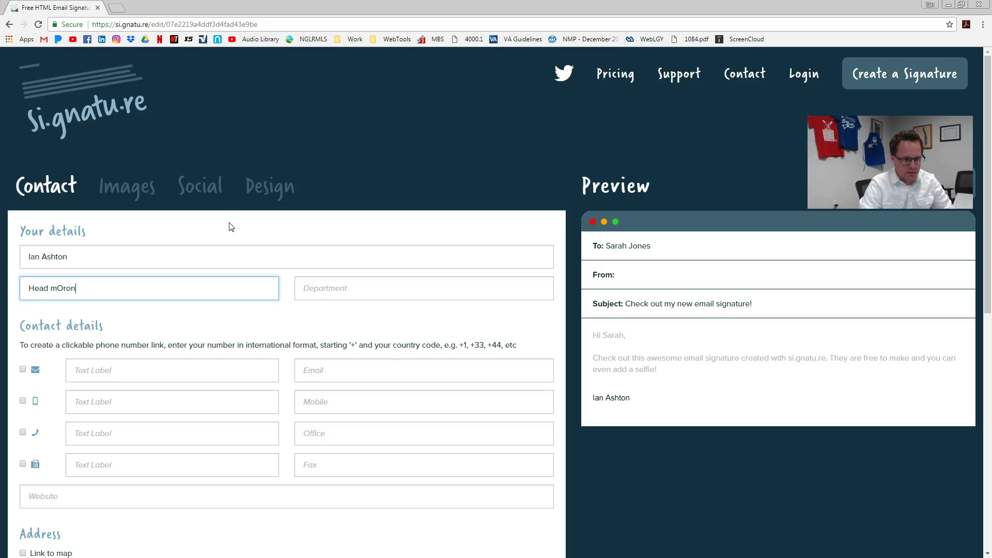
key(Tab)
text(NML)
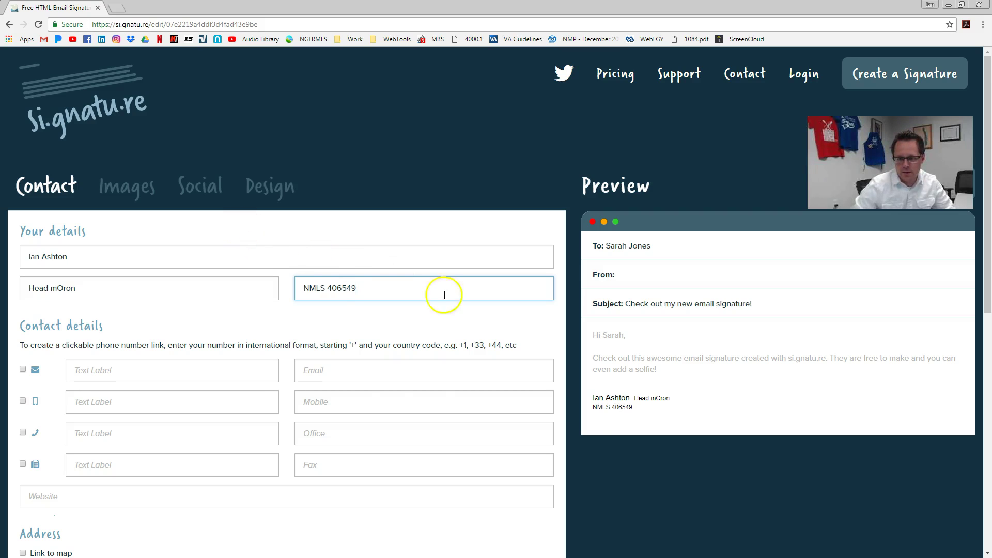
- Turn on the email line, enter the email address with an 'Email' label and no envelope icon
click(107, 368)
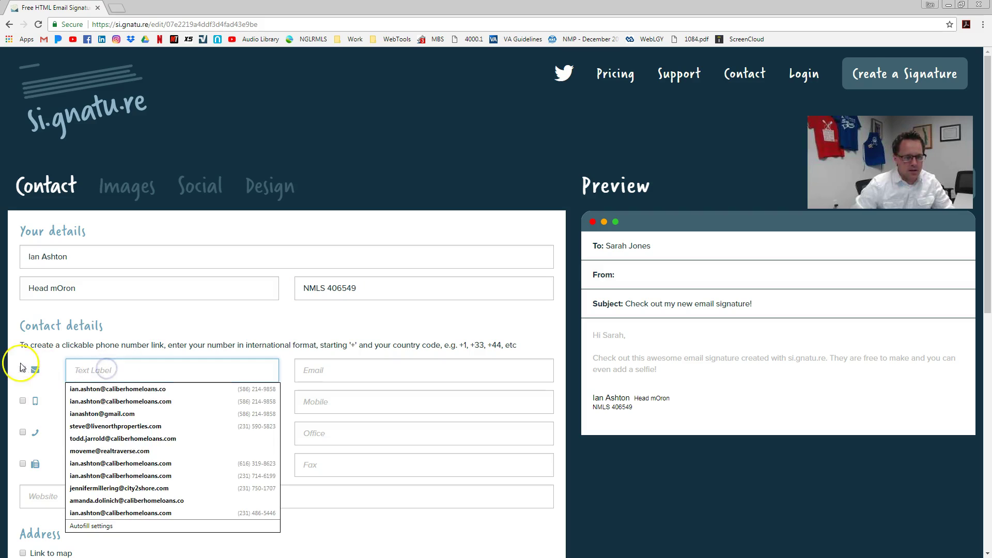
click(140, 335)
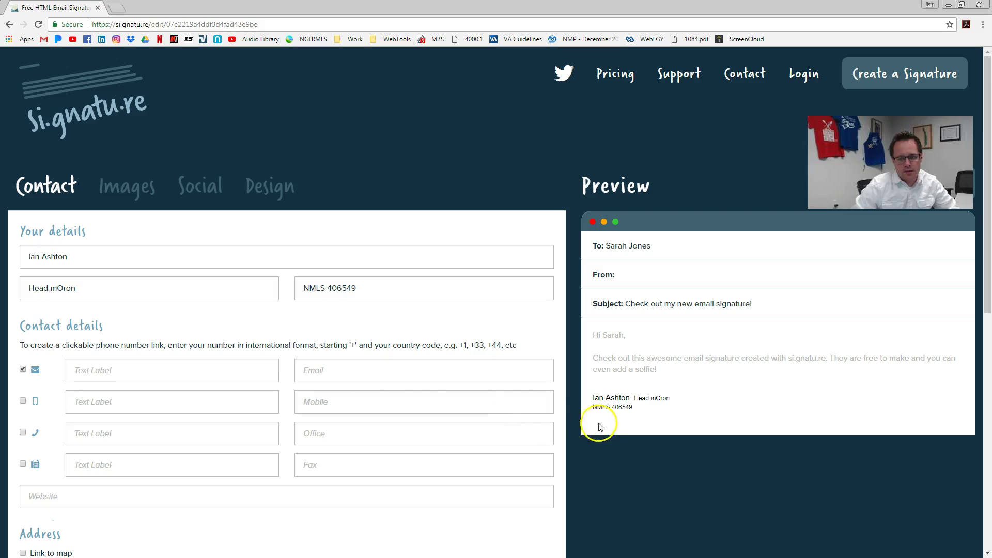
click(367, 370)
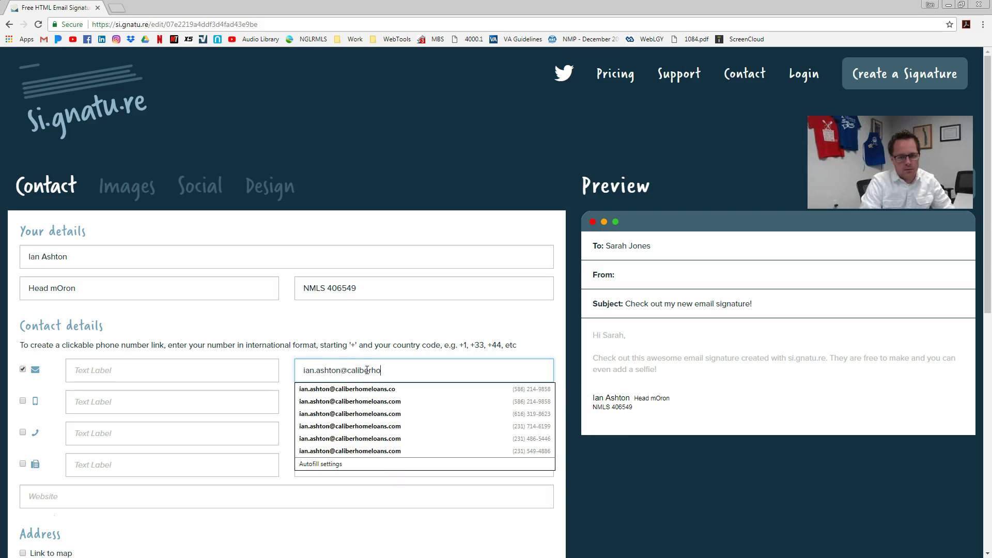
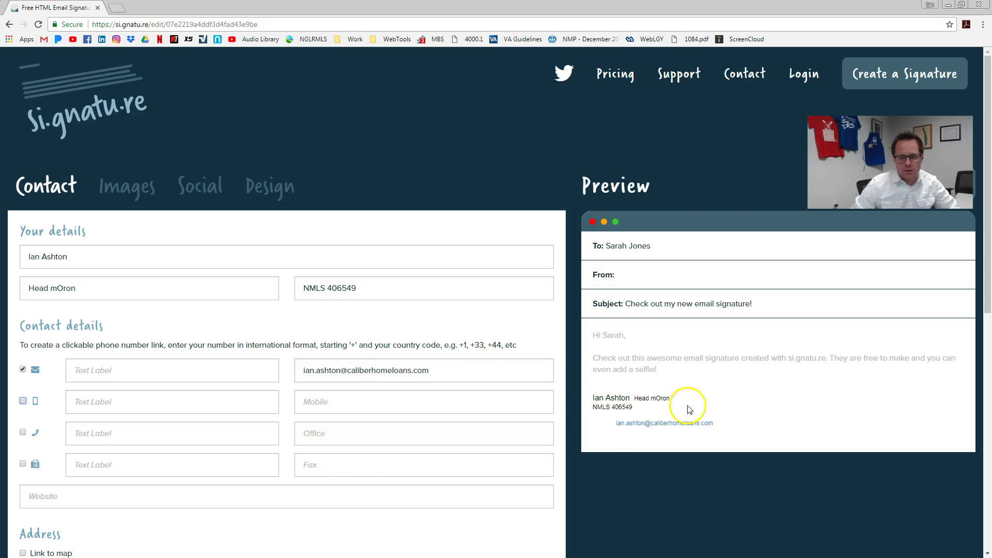
click(23, 370)
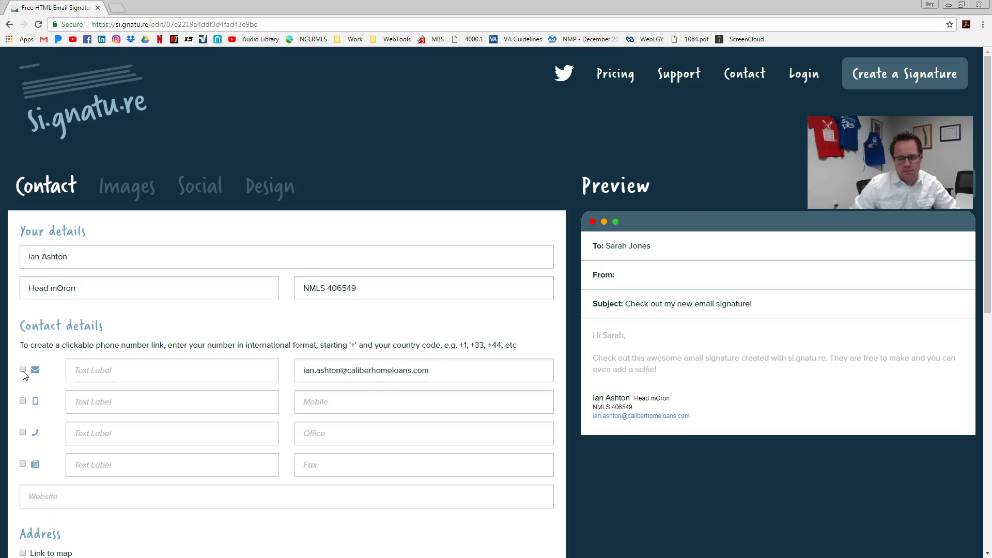
click(130, 372)
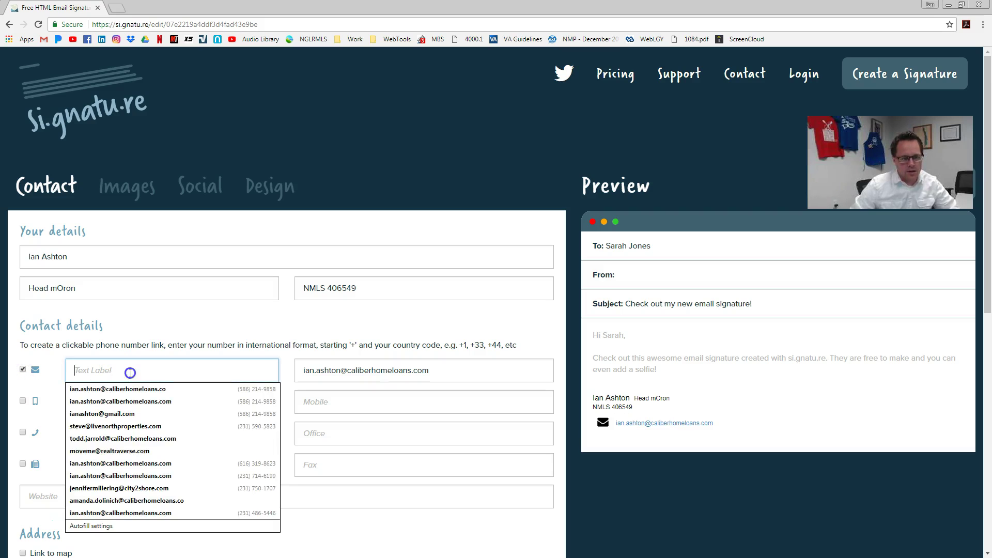
text(Email)
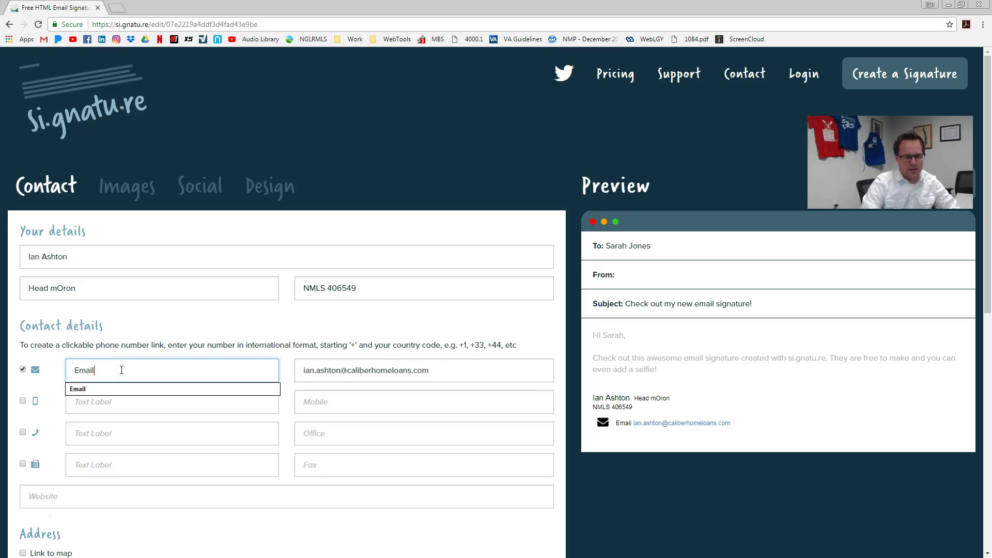
key(BackSpace)
key(Tab)
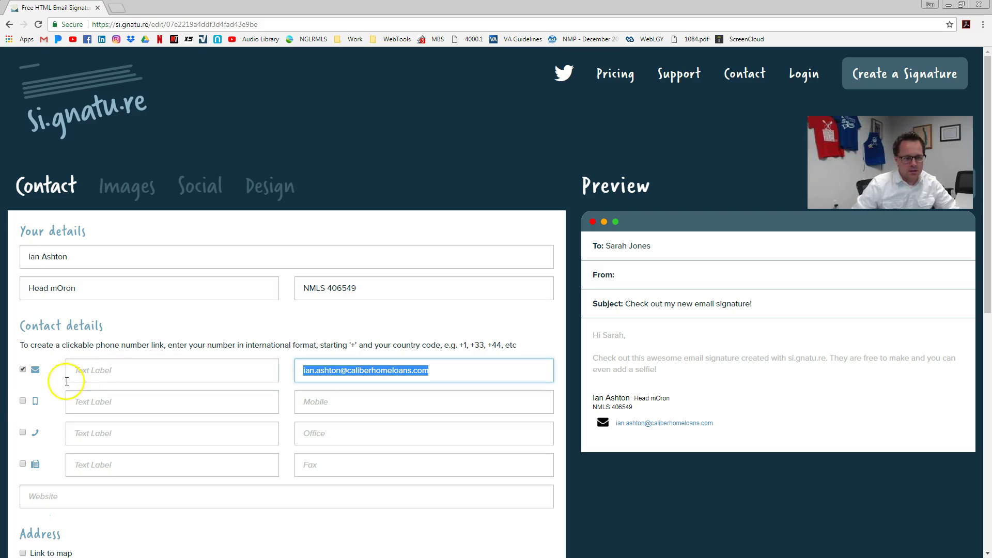
- Enable the mobile line and enter the mobile and fax numbers
click(24, 401)
click(329, 402)
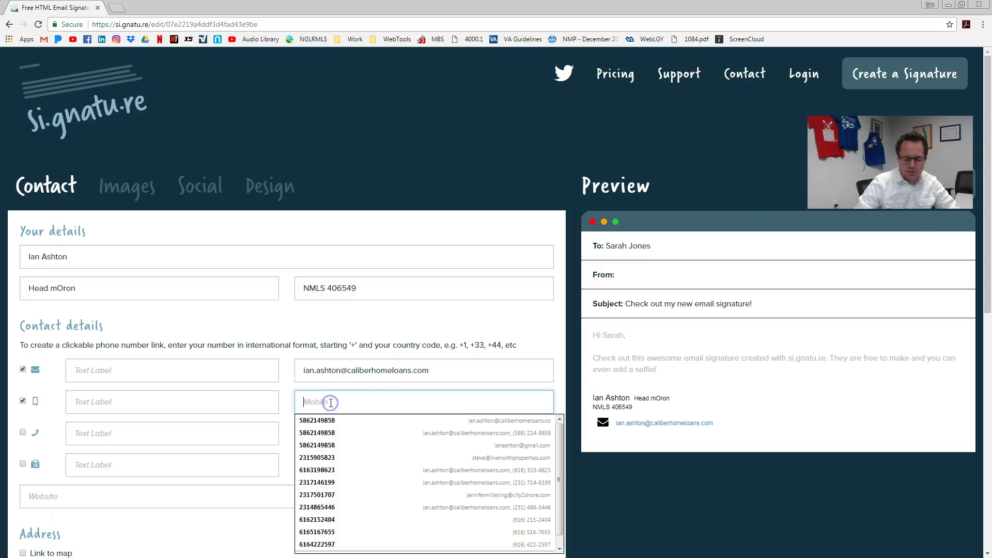
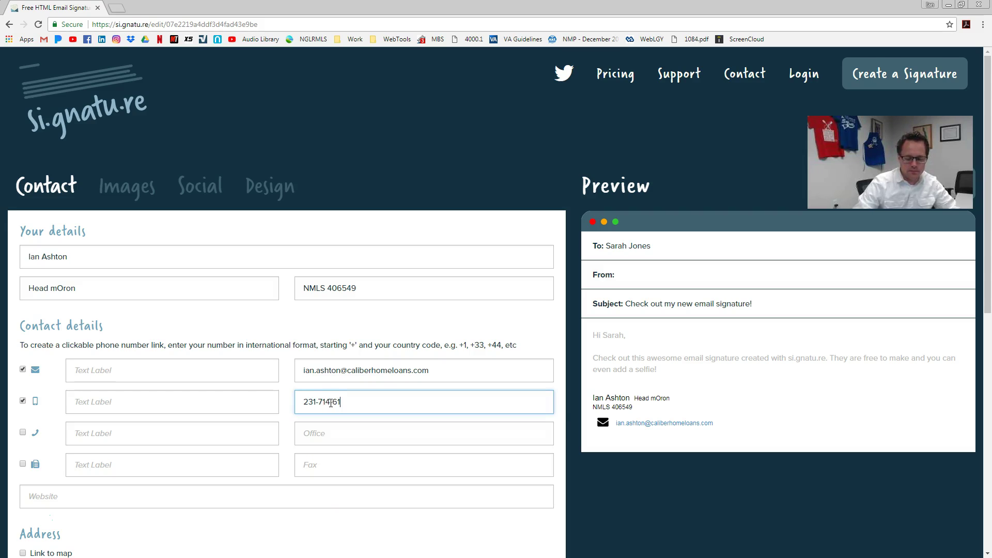
key(Tab)
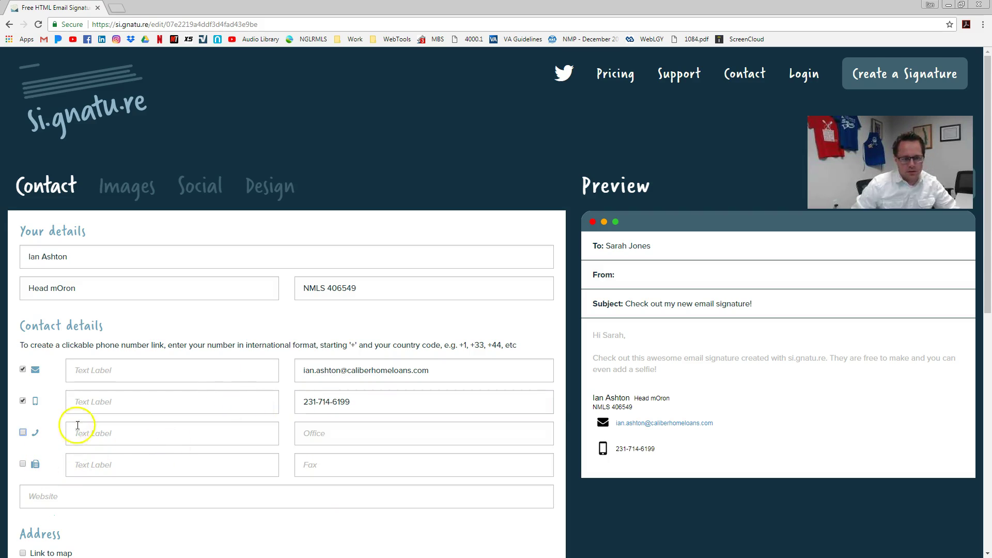
click(321, 466)
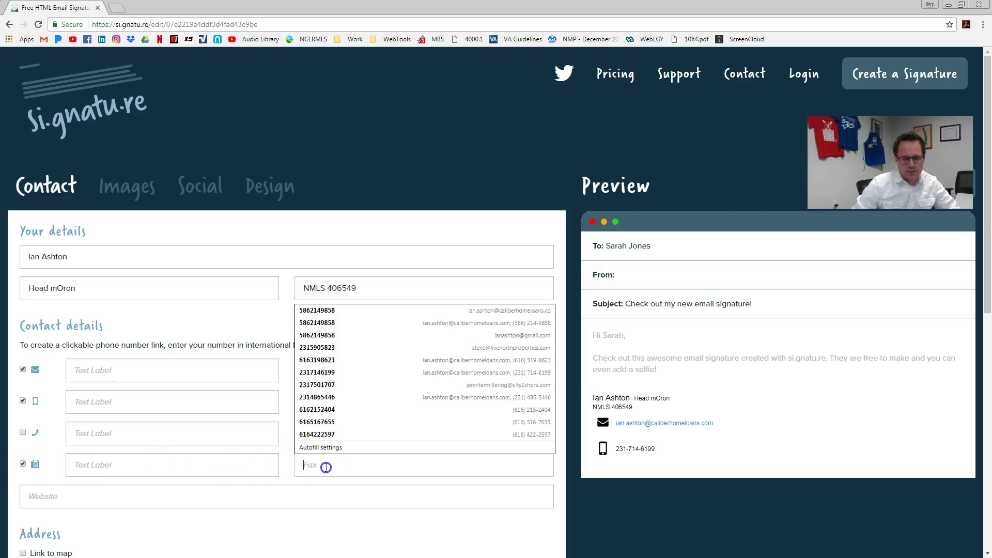
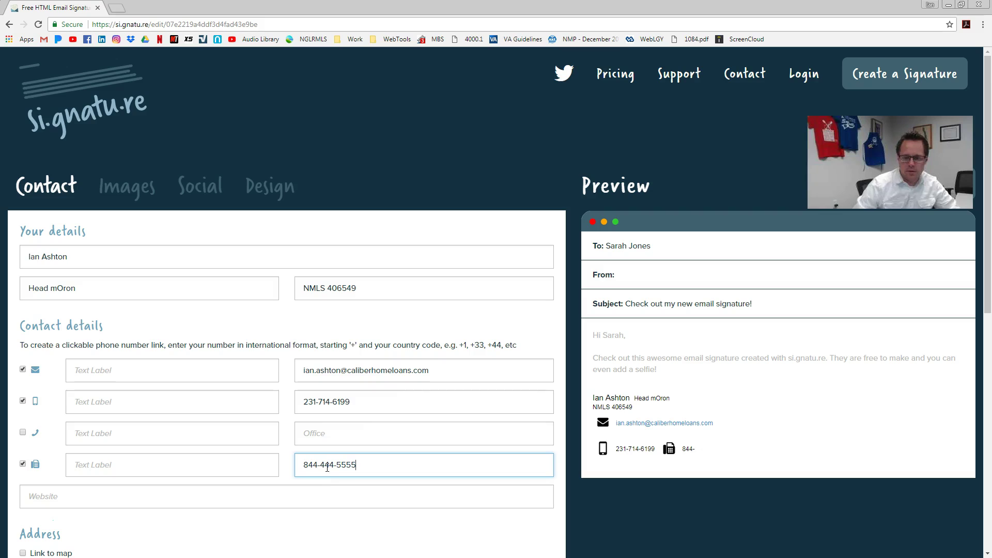
click(540, 523)
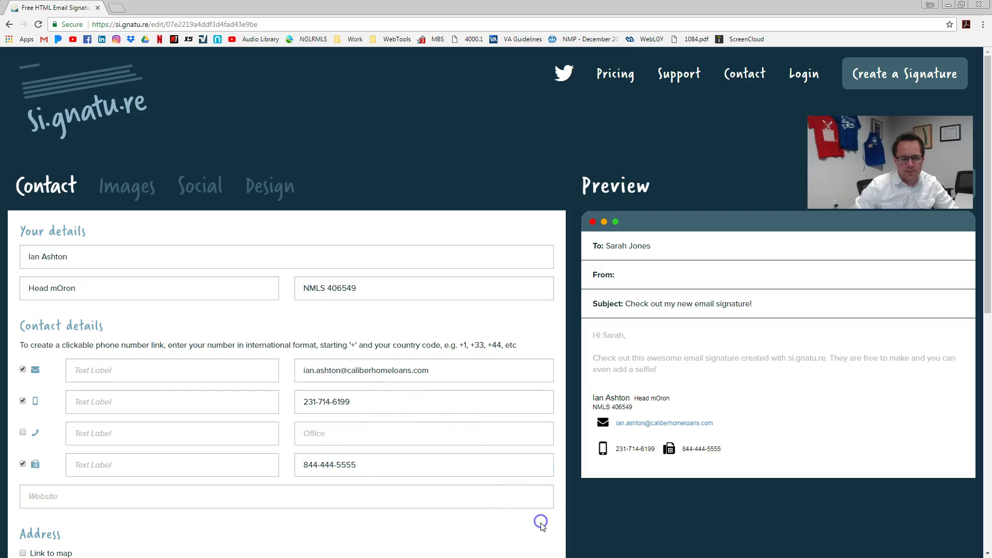
- Enter the personal website address in the Website field
scroll(193, 459, down, 1)
click(117, 448)
text(www.IanAShton.)
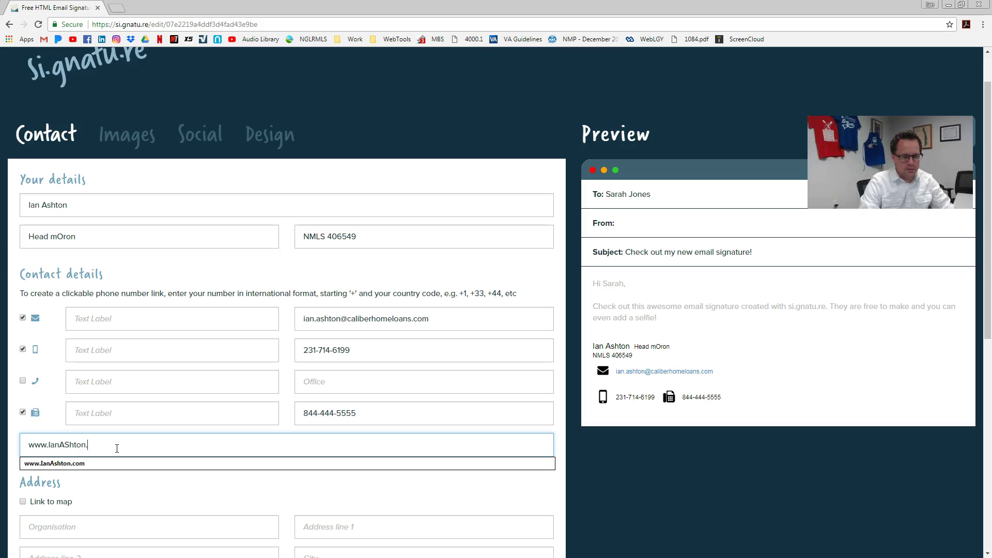
text(com)
key(Tab)
click(65, 445)
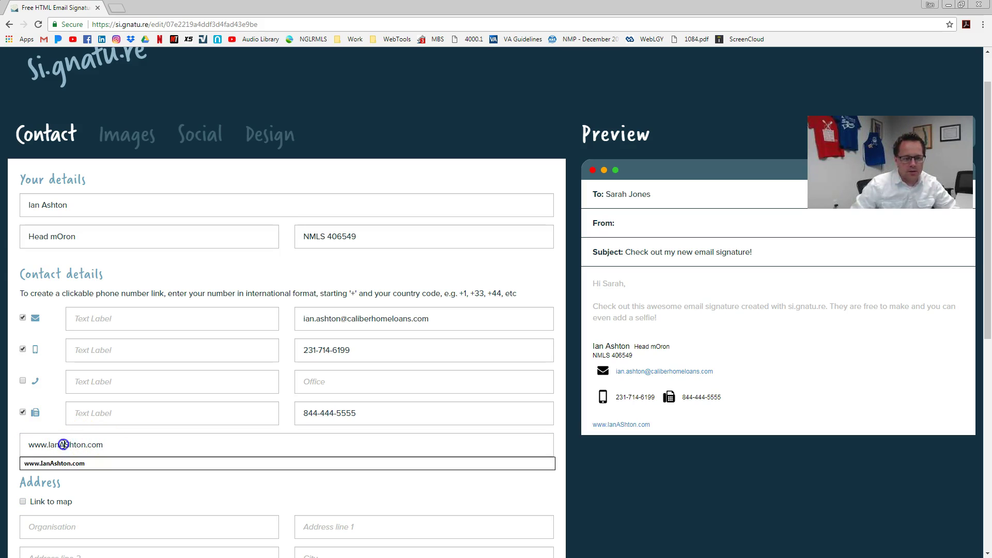
click(68, 446)
click(197, 472)
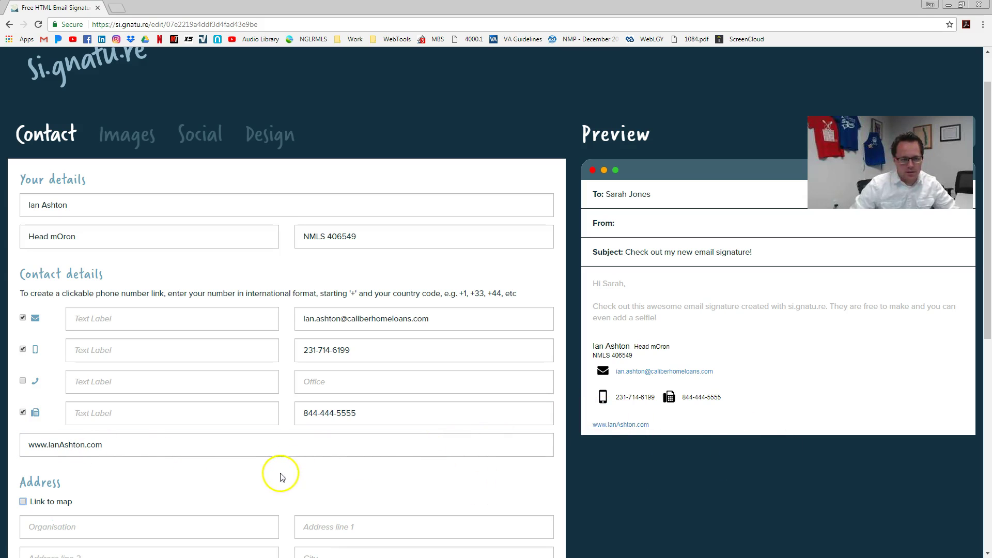
- Try the organisation address field and dismiss its saved suggestions
scroll(317, 476, down, 3)
click(98, 377)
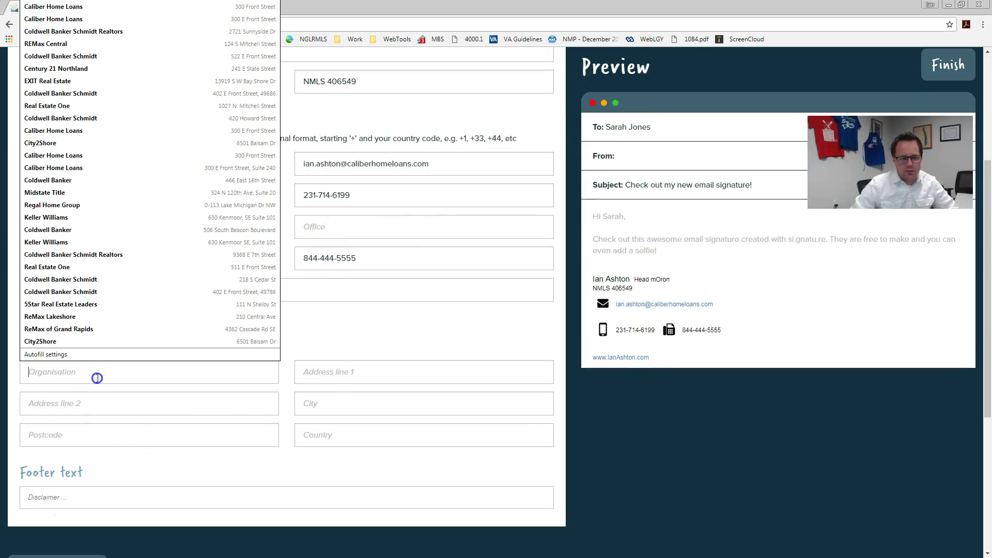
click(645, 362)
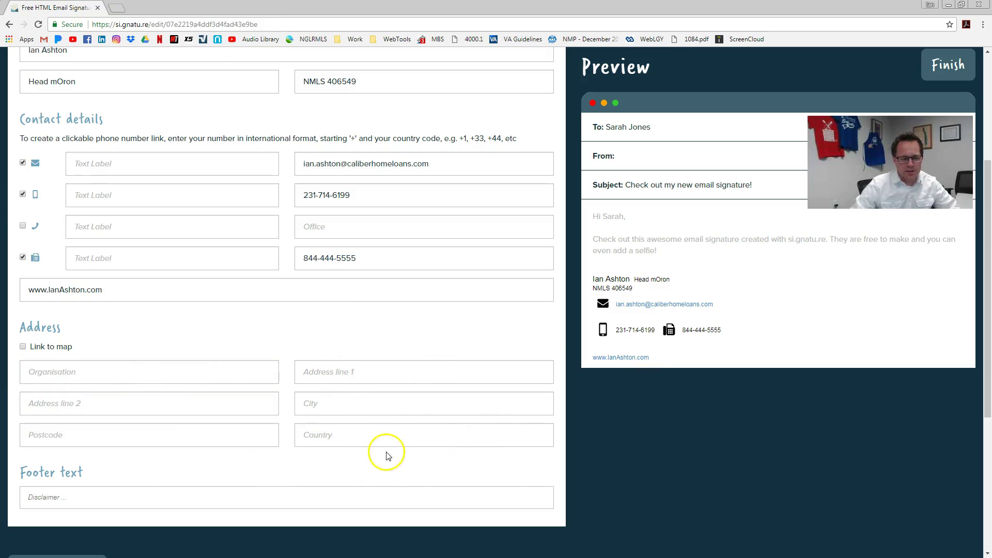
scroll(386, 455, down, 3)
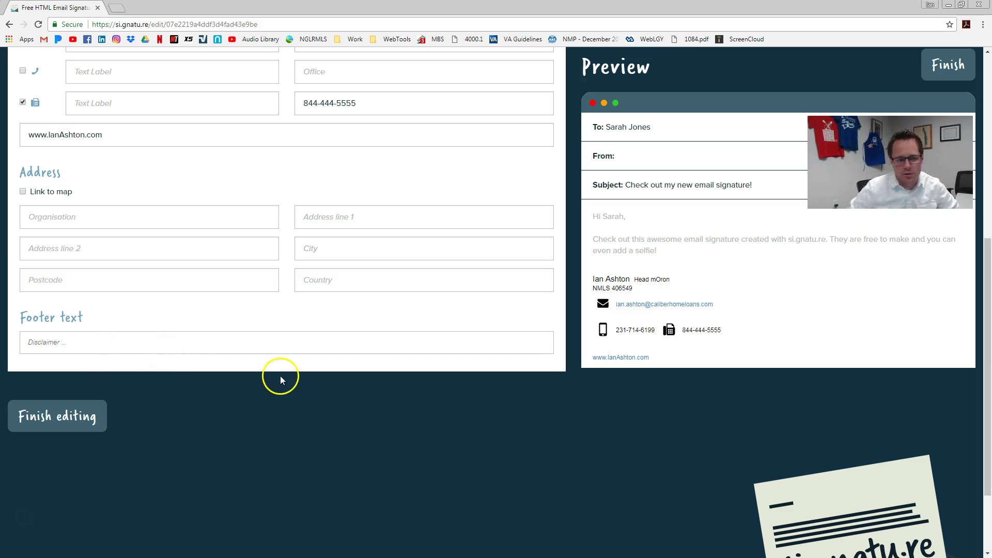
scroll(274, 378, up, 6)
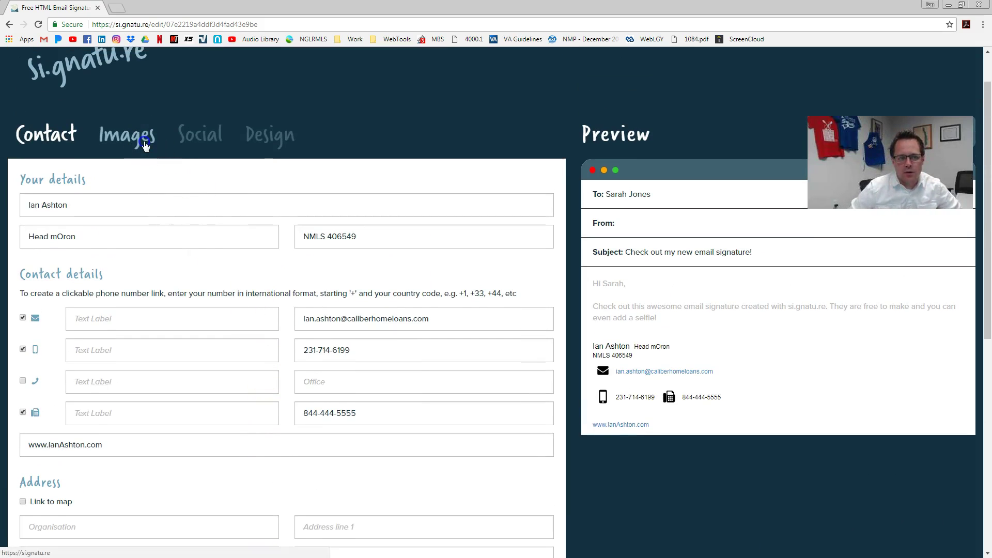
- In the Images settings, bring up the Choose logo upload window
click(145, 147)
click(72, 223)
click(325, 175)
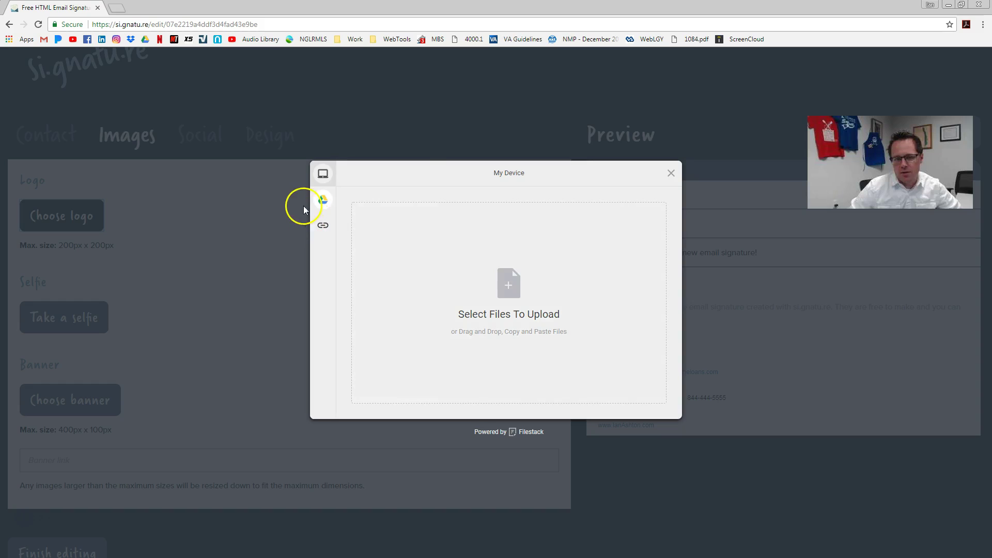
mouse_move(324, 207)
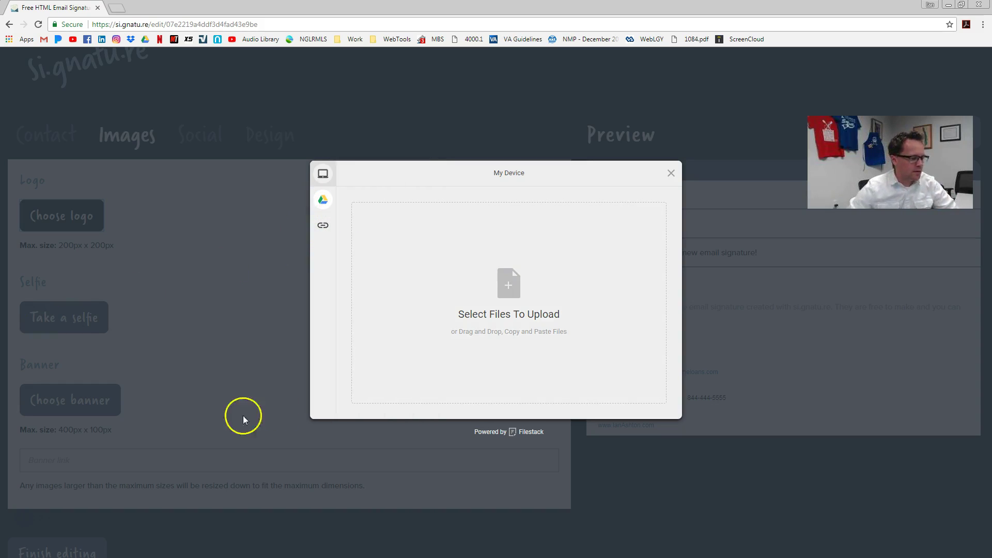
click(476, 268)
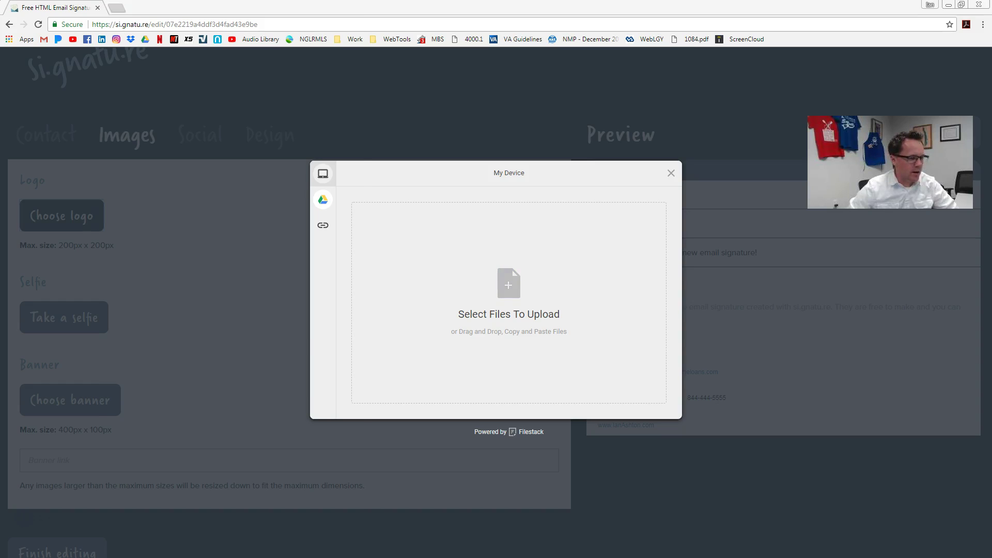
- Drop the downloaded animated GIF into the upload area and upload it as the logo
key(alt+Tab)
drag(112, 532, 526, 299)
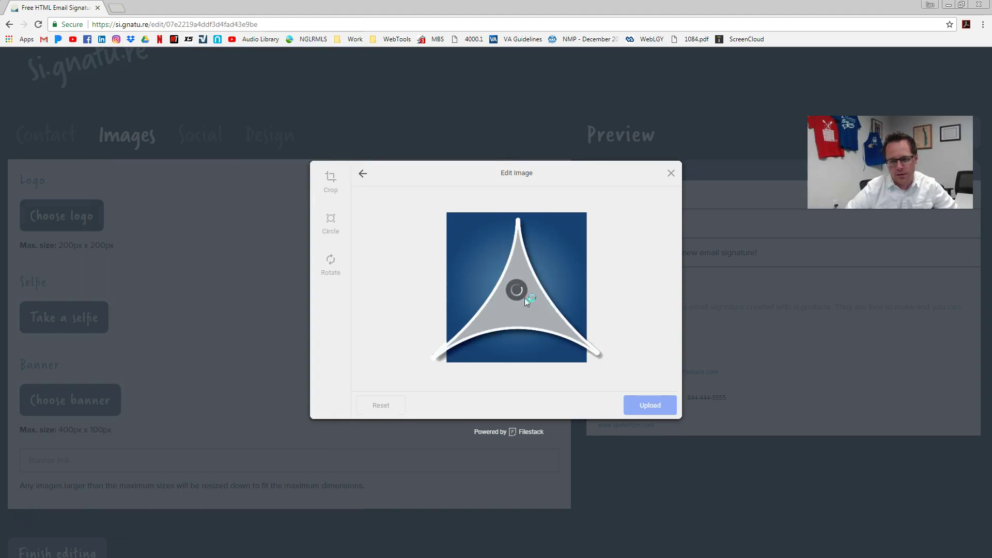
click(649, 407)
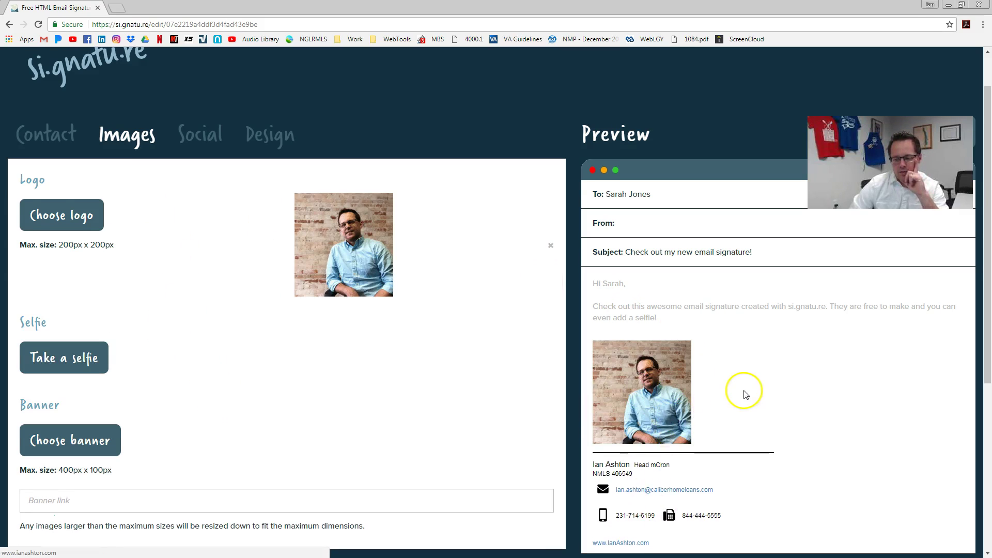
scroll(629, 427, down, 1)
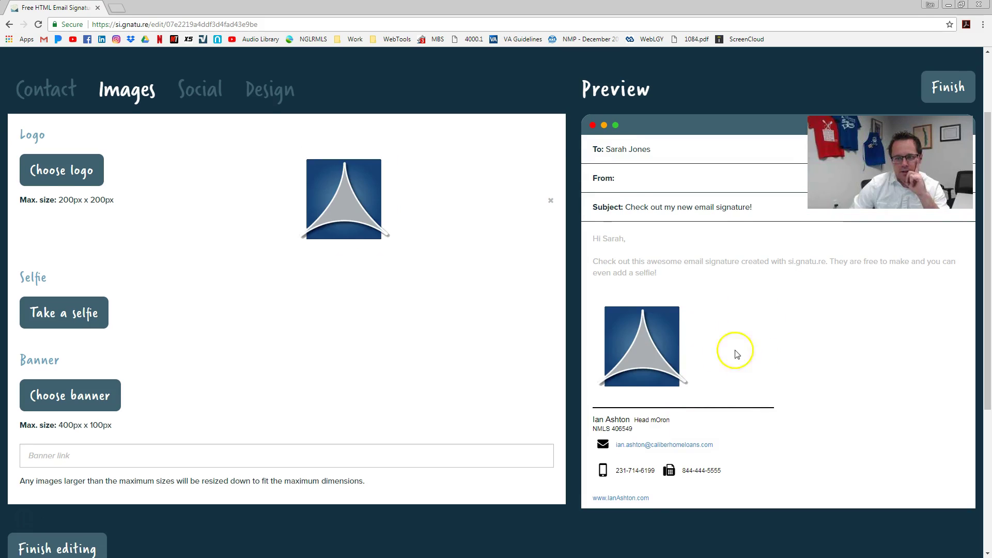
scroll(500, 433, up, 1)
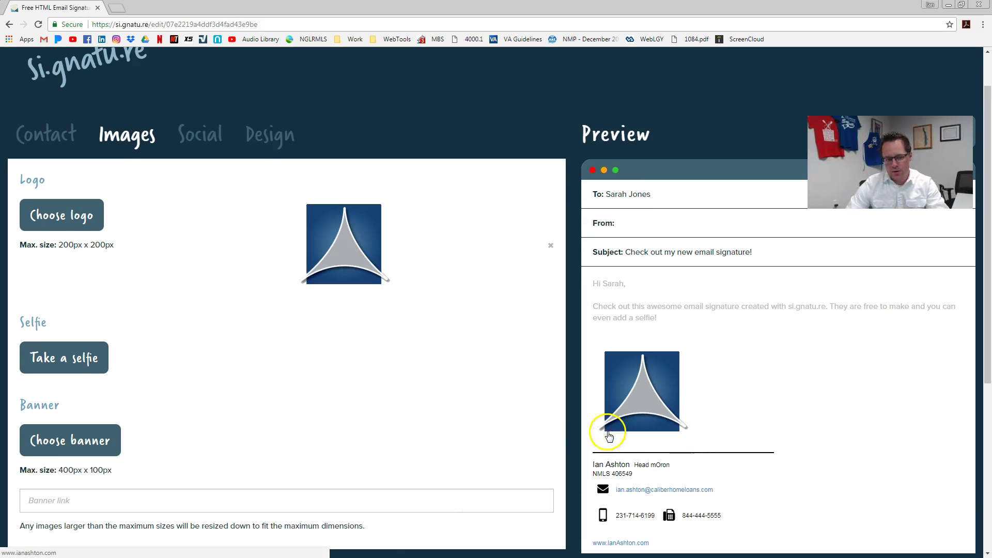
scroll(57, 441, down, 1)
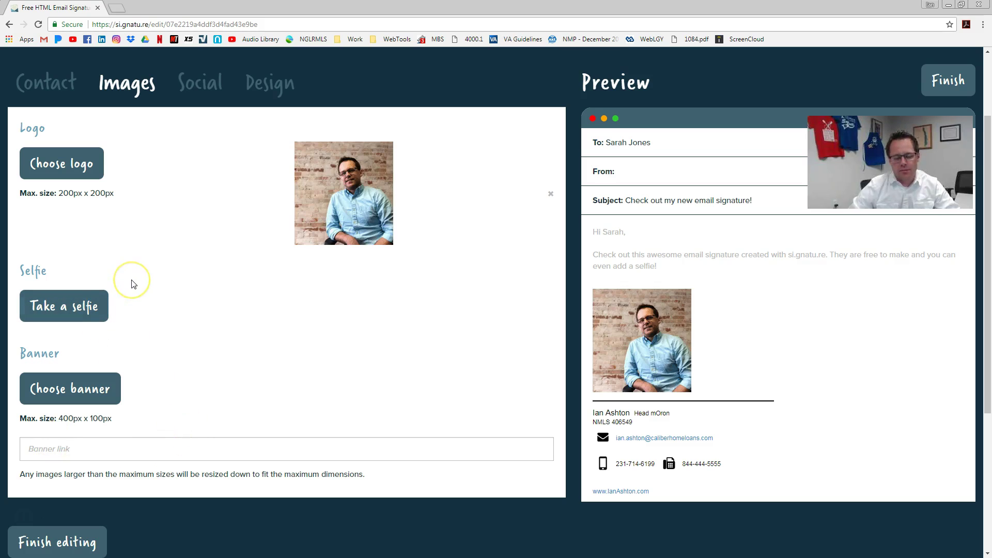
- Link the Facebook page 'Caliber' and the LinkedIn profile name, using a dot separator
click(199, 85)
click(225, 155)
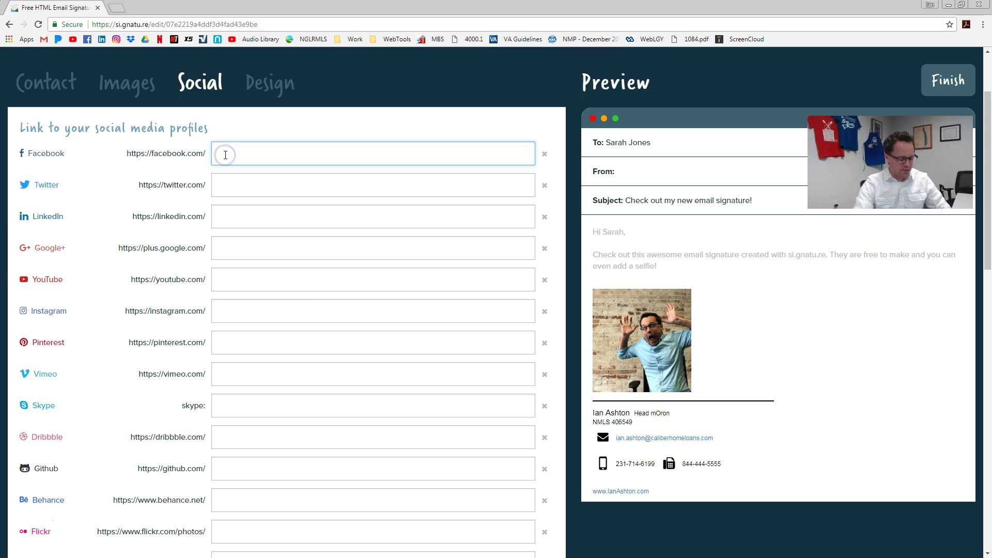
text(CaliberTC)
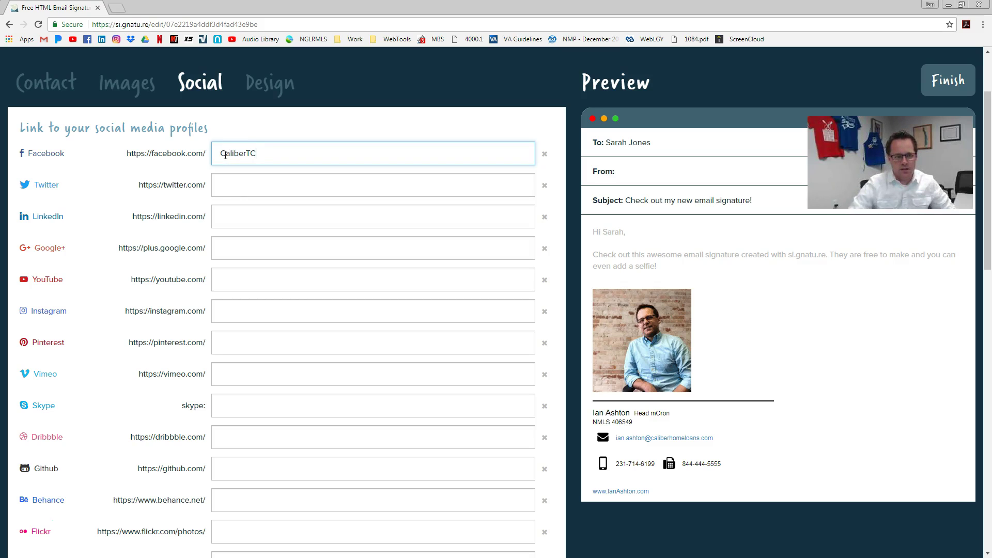
click(229, 217)
text(ian-ashton)
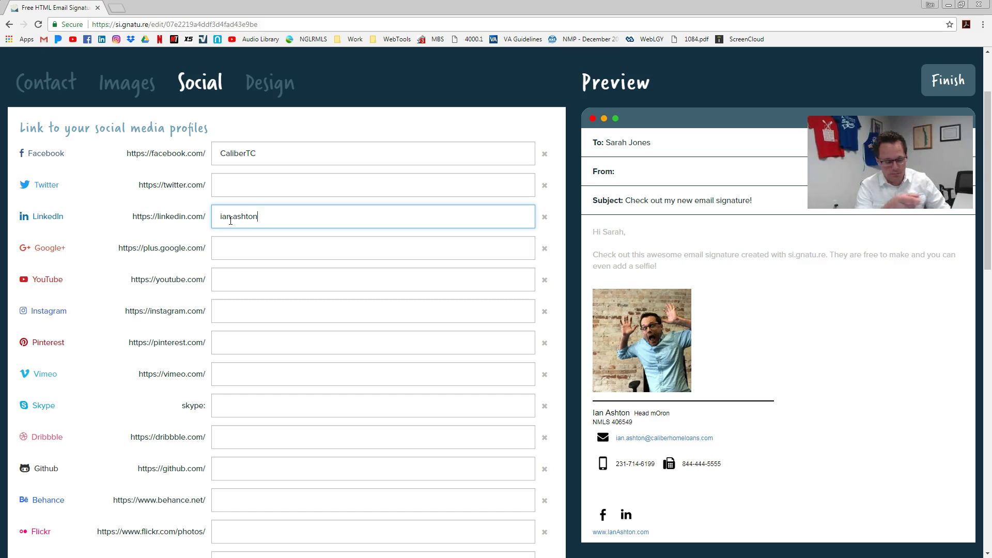
click(230, 221)
key(BackSpace)
text(.)
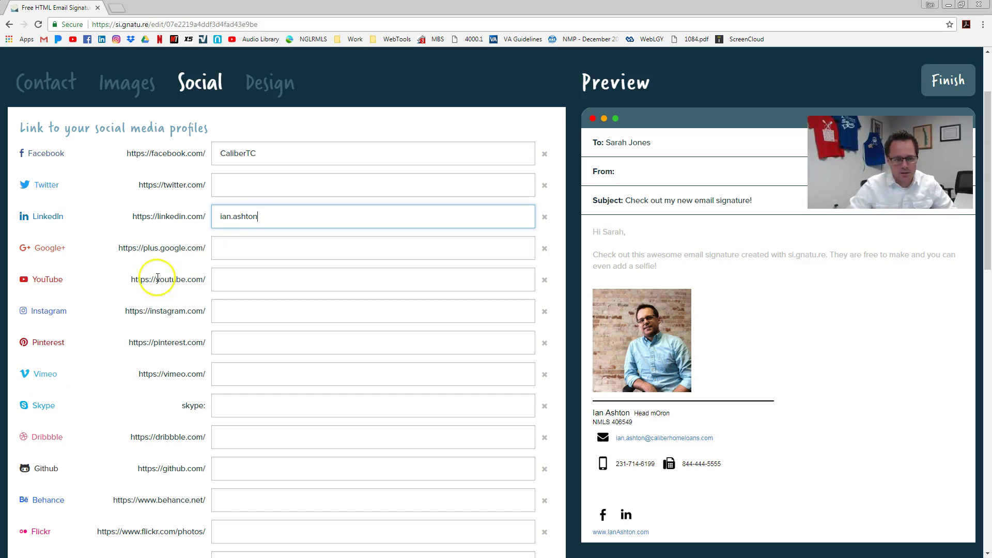
scroll(85, 228, down, 3)
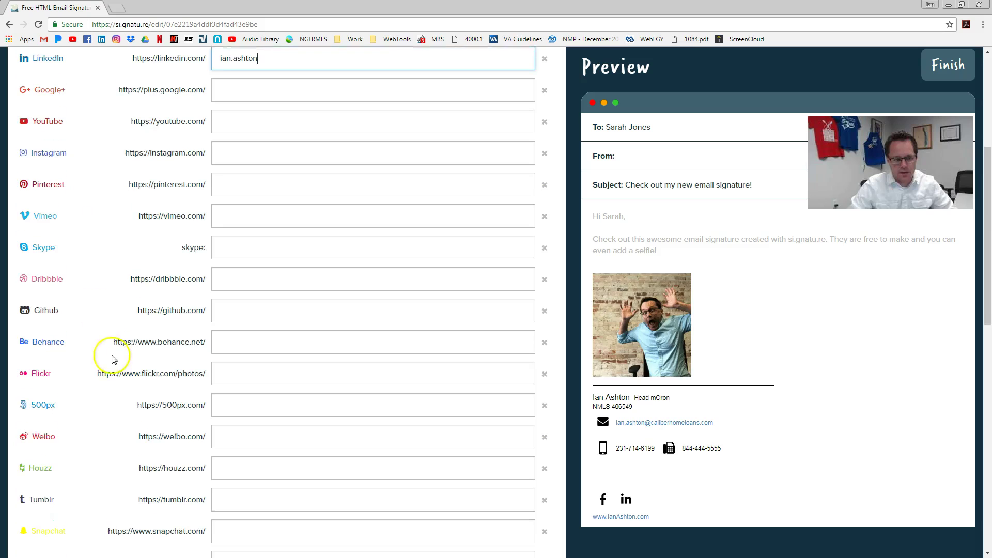
scroll(115, 355, down, 4)
scroll(162, 399, up, 10)
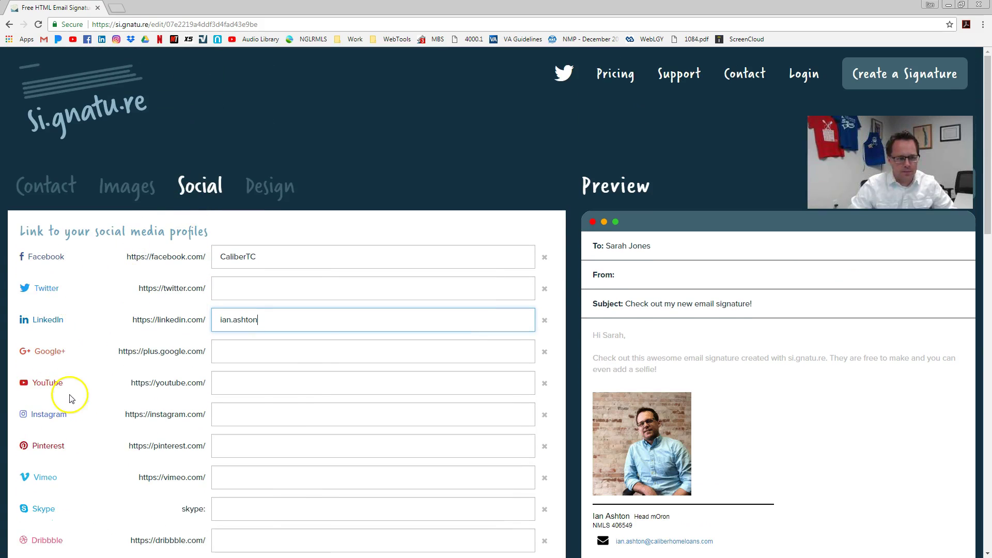
- Select the YouTube profile field and look over the remaining social options
click(258, 389)
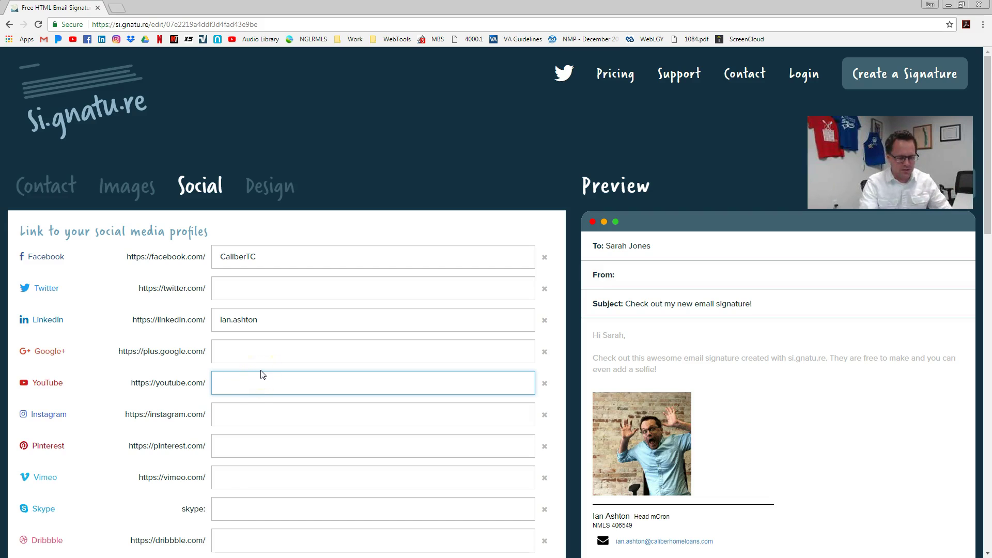
scroll(769, 398, down, 3)
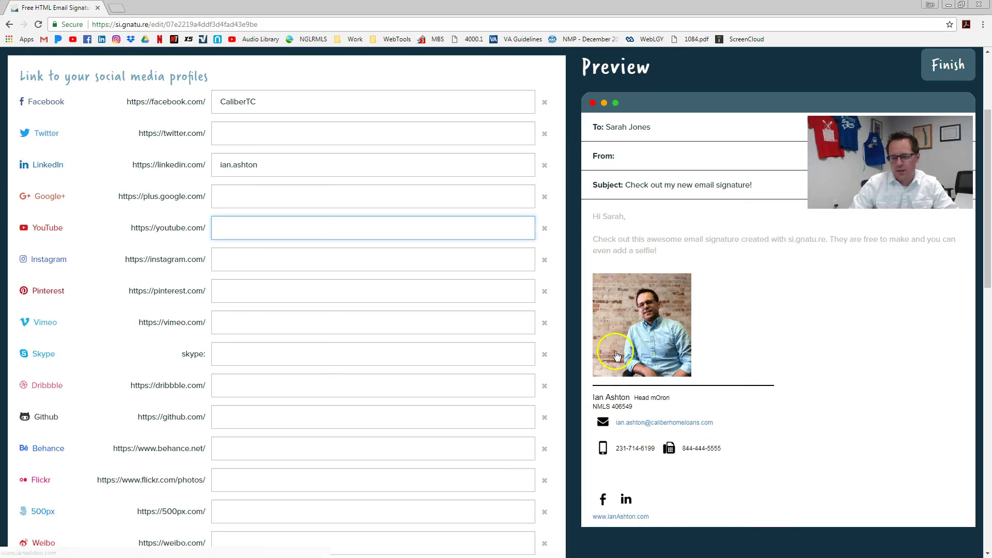
scroll(619, 269, up, 2)
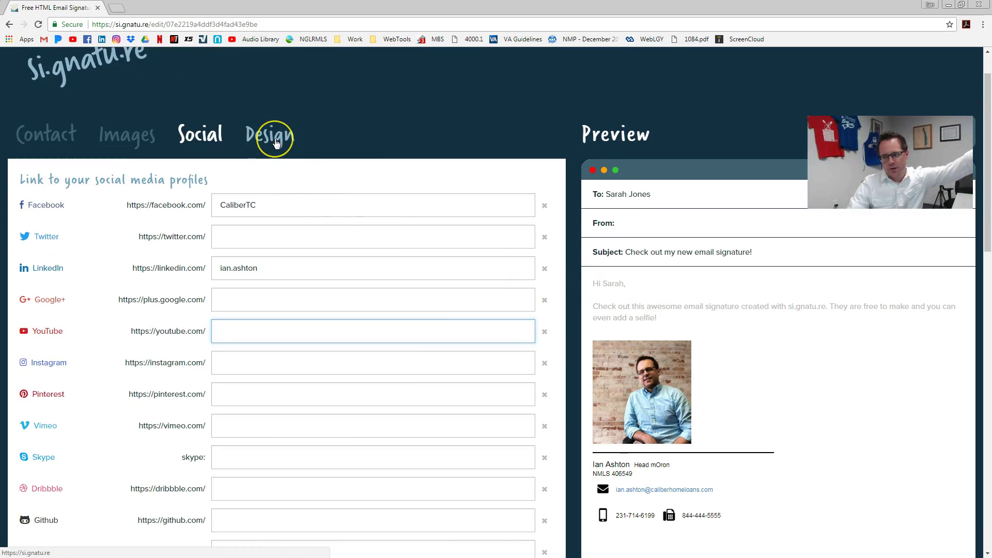
- Place the logo left of the text, set the divider to 0px and bold the titles
click(277, 142)
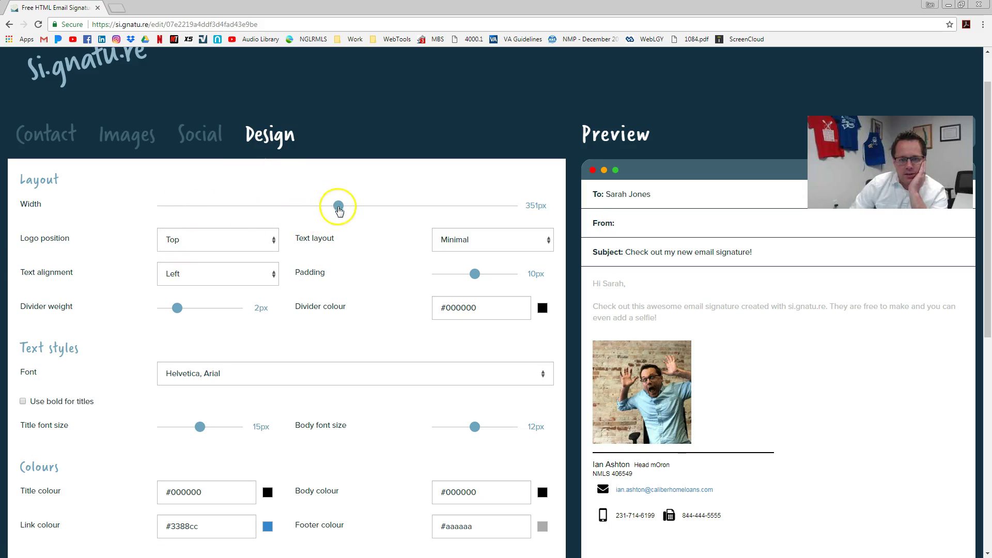
click(238, 245)
click(230, 269)
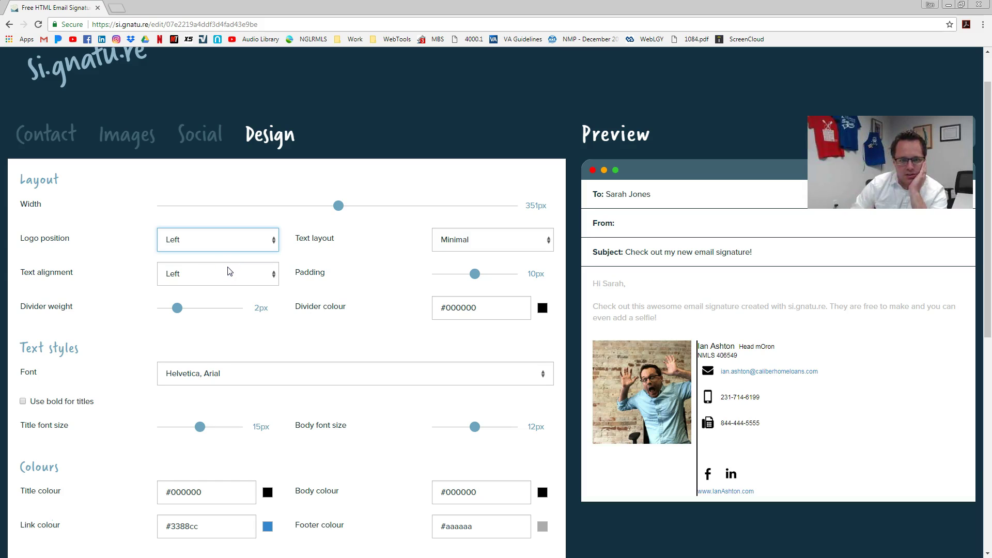
click(177, 308)
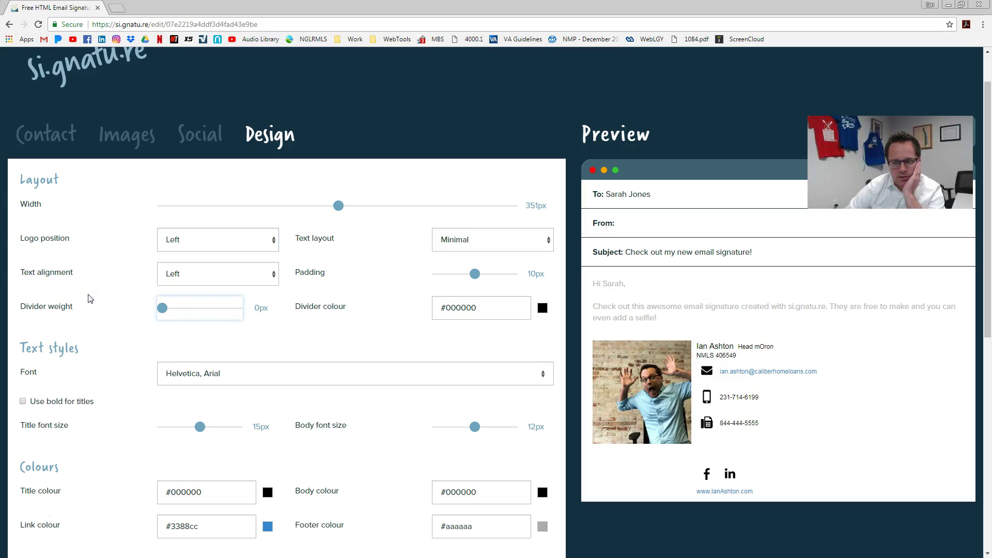
click(52, 407)
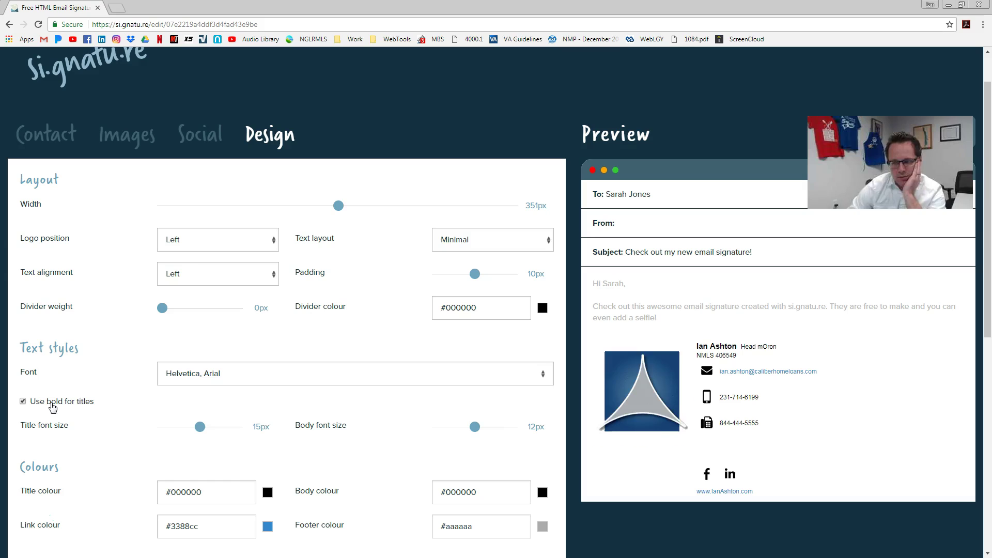
click(748, 360)
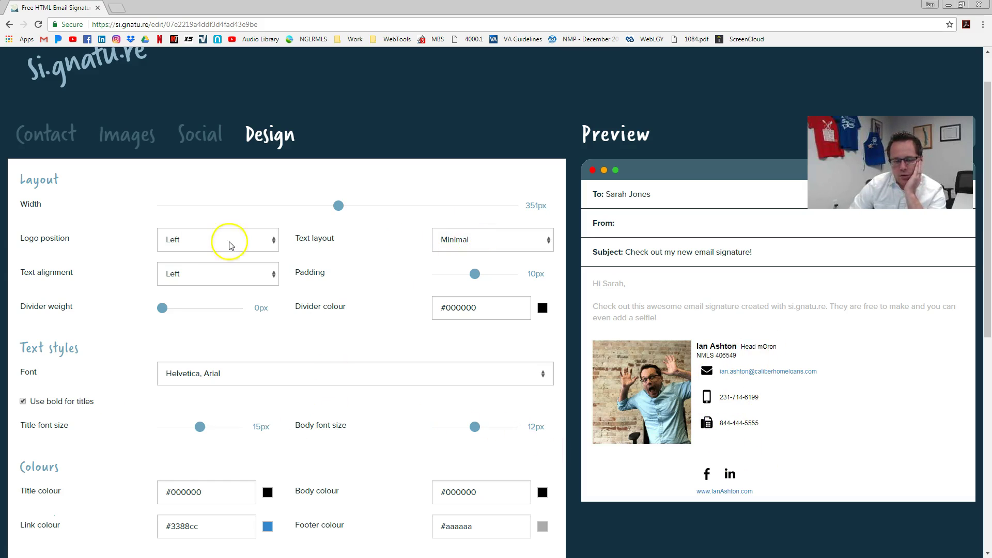
- Try the Stacked and Columns text layouts, then settle on Minimal
click(480, 251)
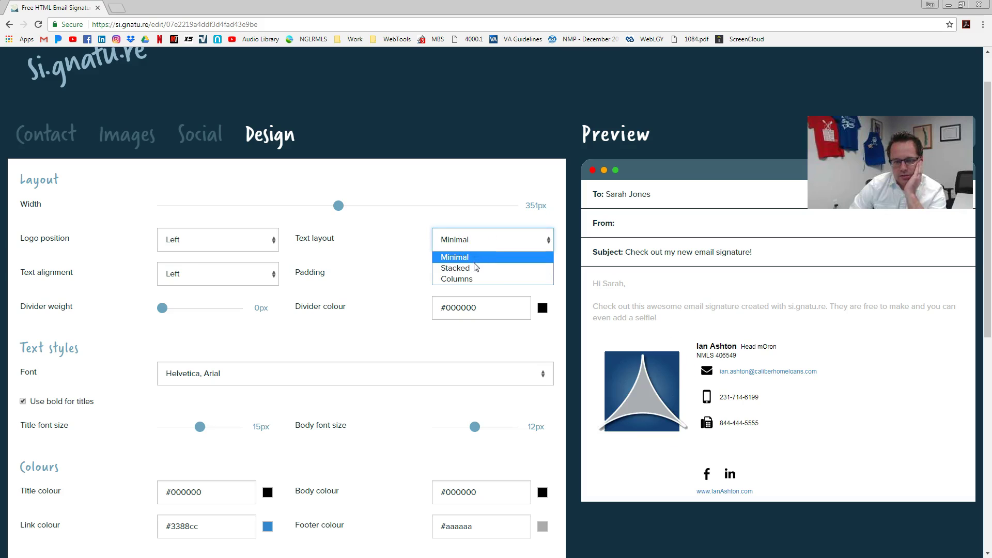
click(476, 268)
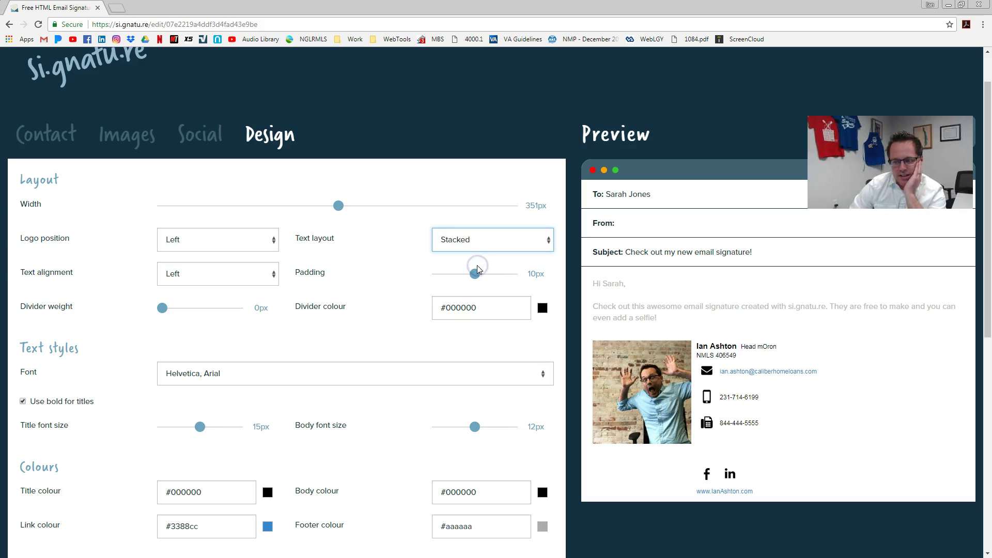
click(481, 237)
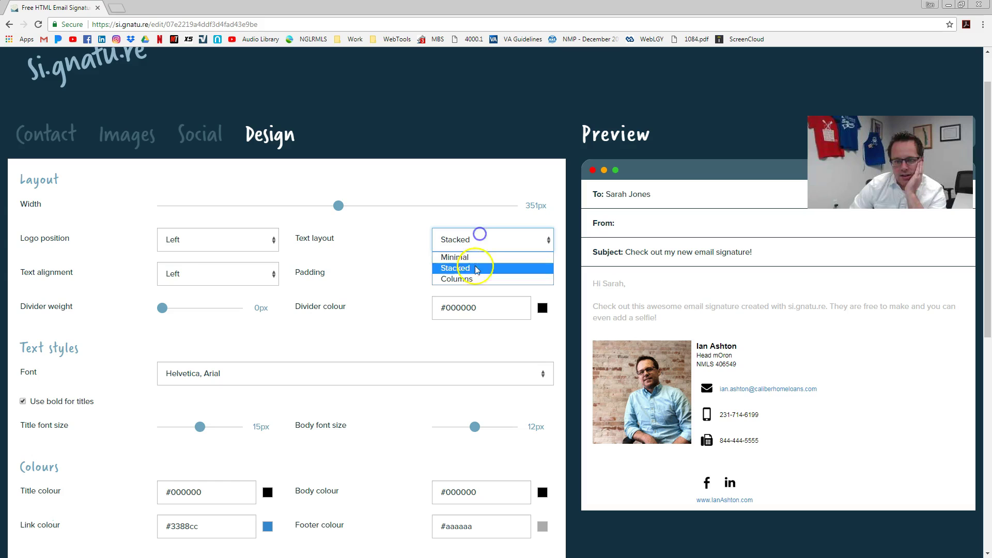
click(470, 276)
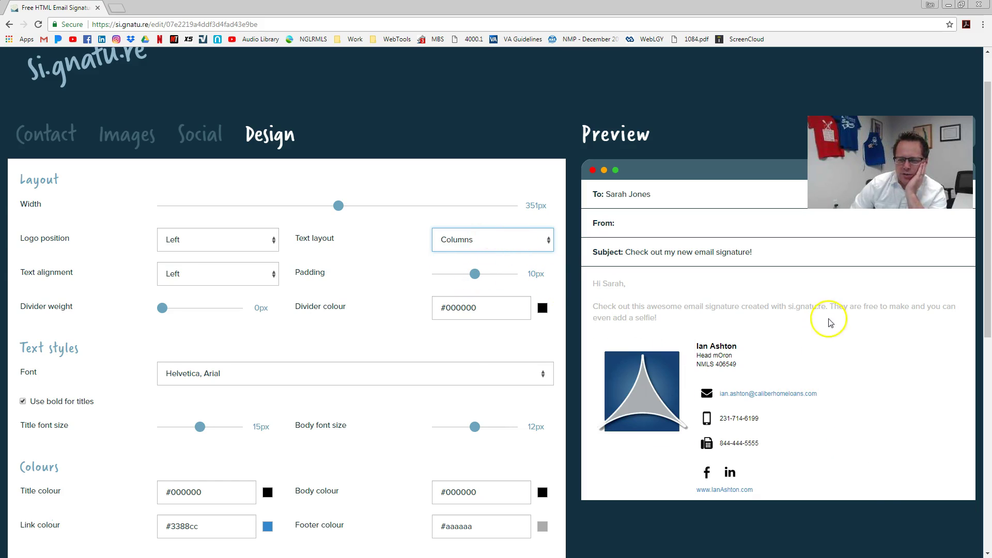
click(489, 242)
click(481, 257)
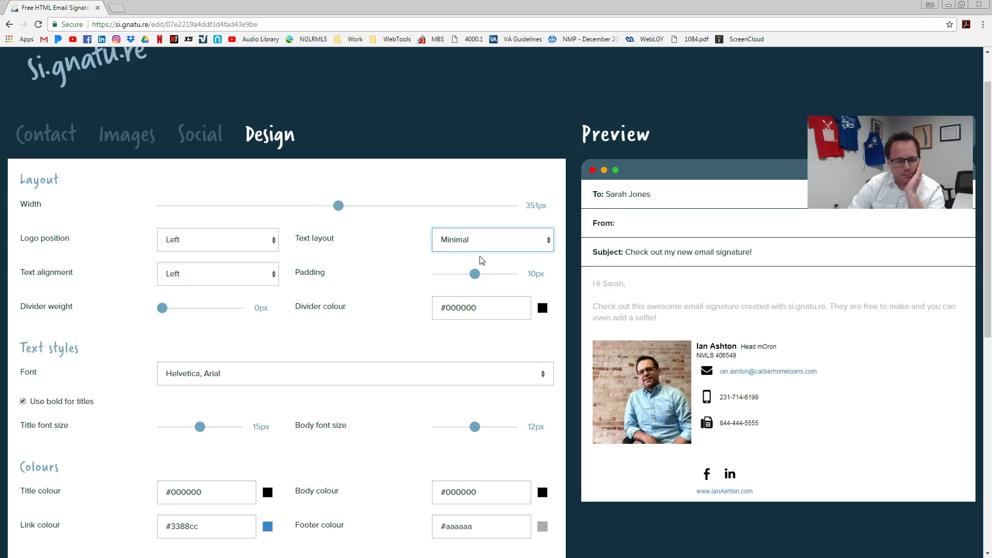
- Set the title font size to 20px
scroll(245, 340, down, 1)
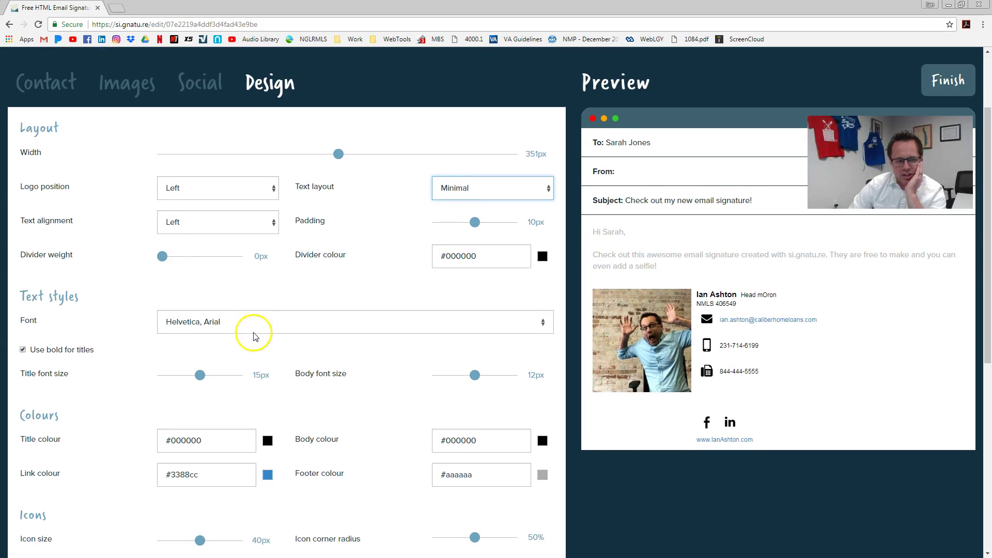
drag(200, 376, 293, 364)
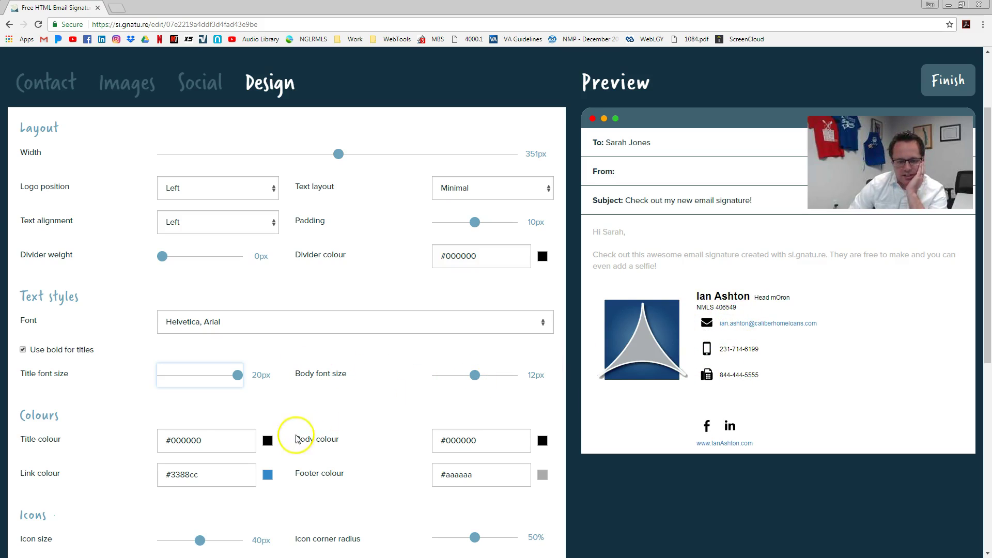
scroll(138, 440, down, 1)
scroll(138, 440, down, 2)
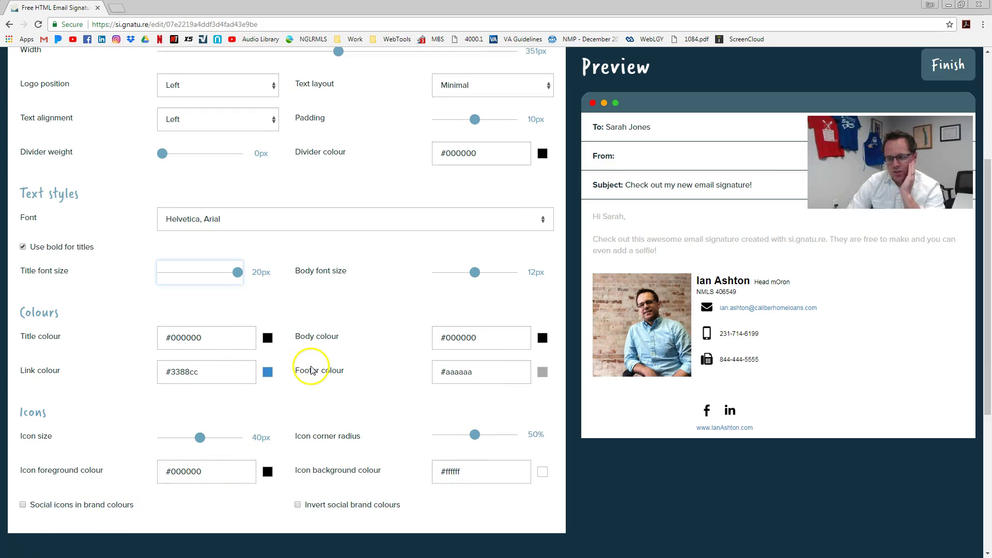
scroll(476, 398, down, 3)
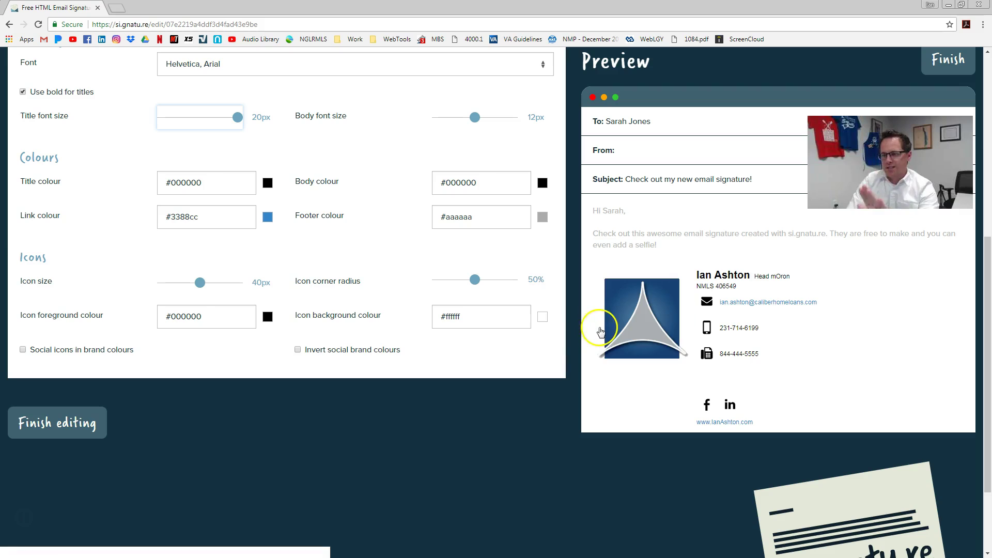
- Finish editing, select the full signature preview and copy it with Ctrl+C
click(77, 427)
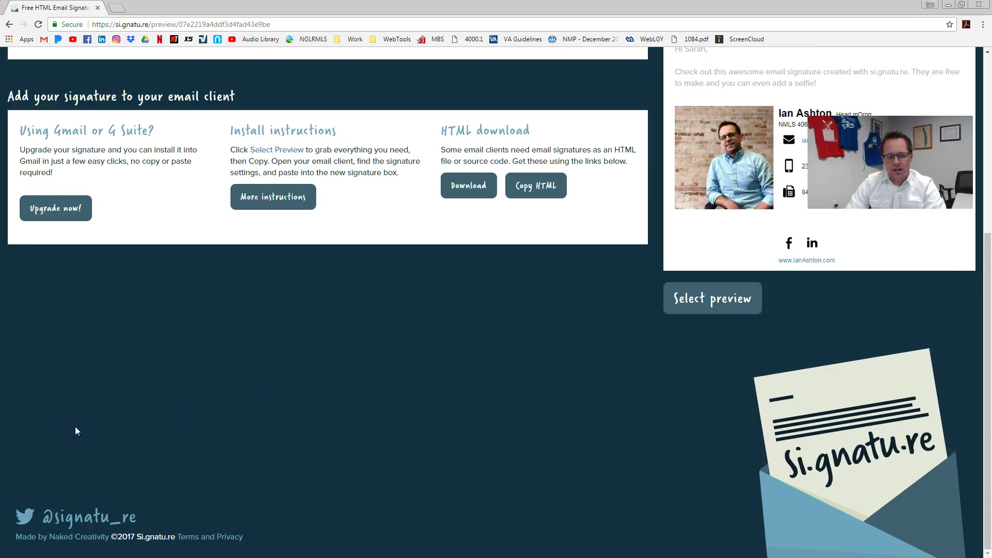
scroll(228, 206, up, 3)
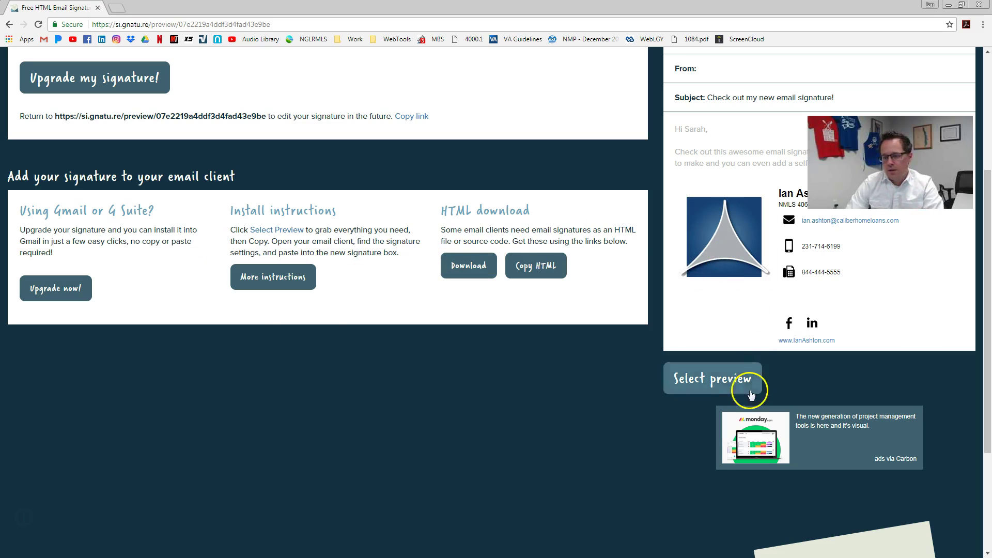
click(716, 385)
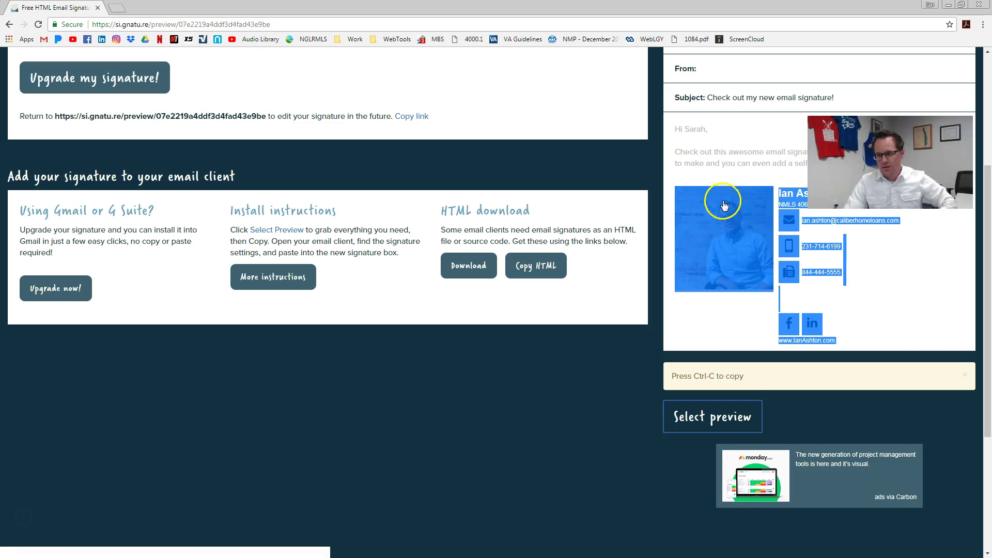
key(ctrl+c)
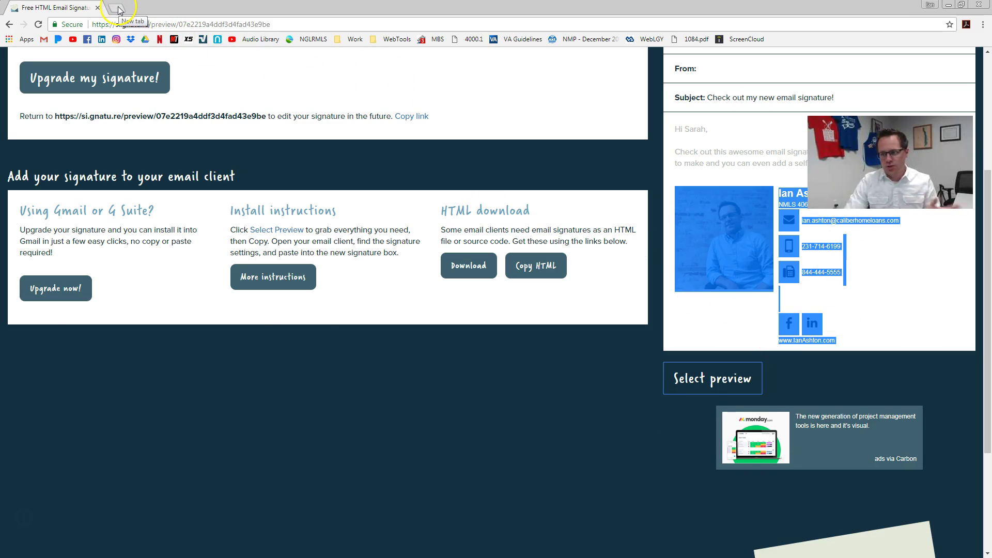
click(119, 9)
- Load Gmail and go to the full settings page, down to the signature section
click(46, 42)
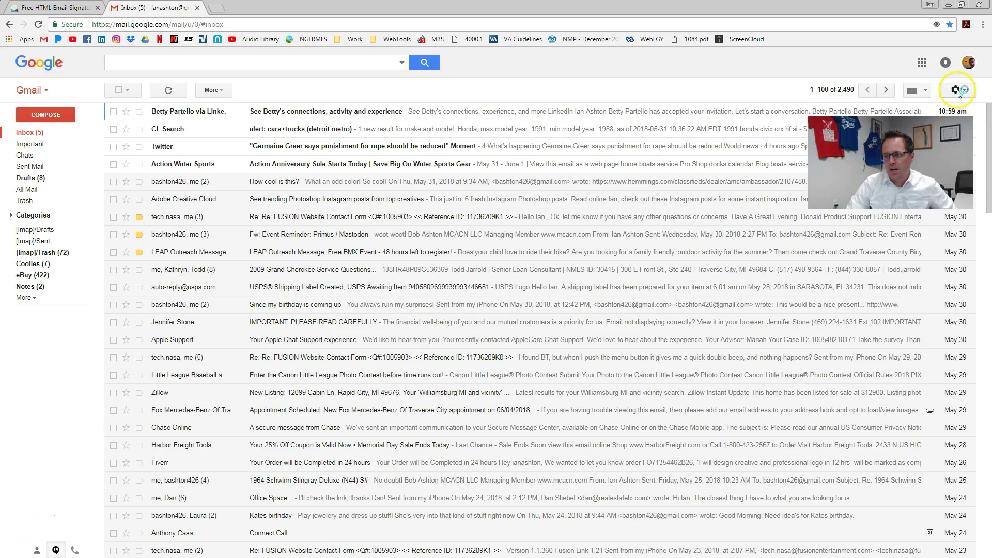
click(957, 90)
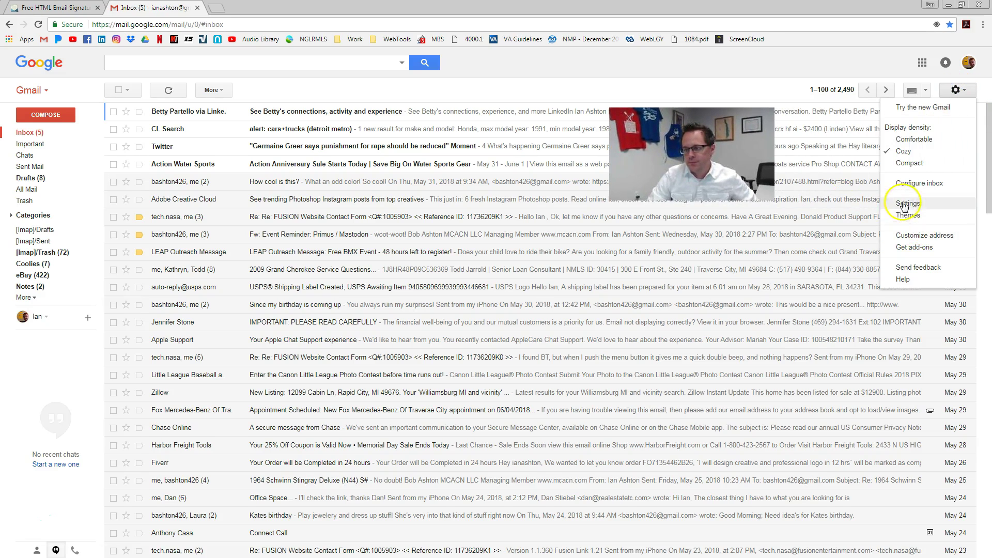
click(905, 205)
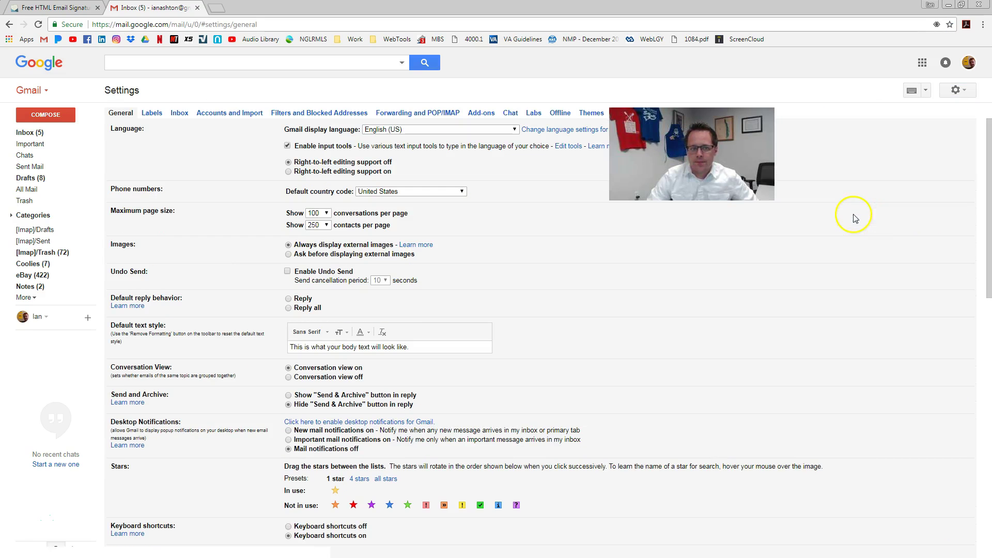
scroll(186, 479, down, 3)
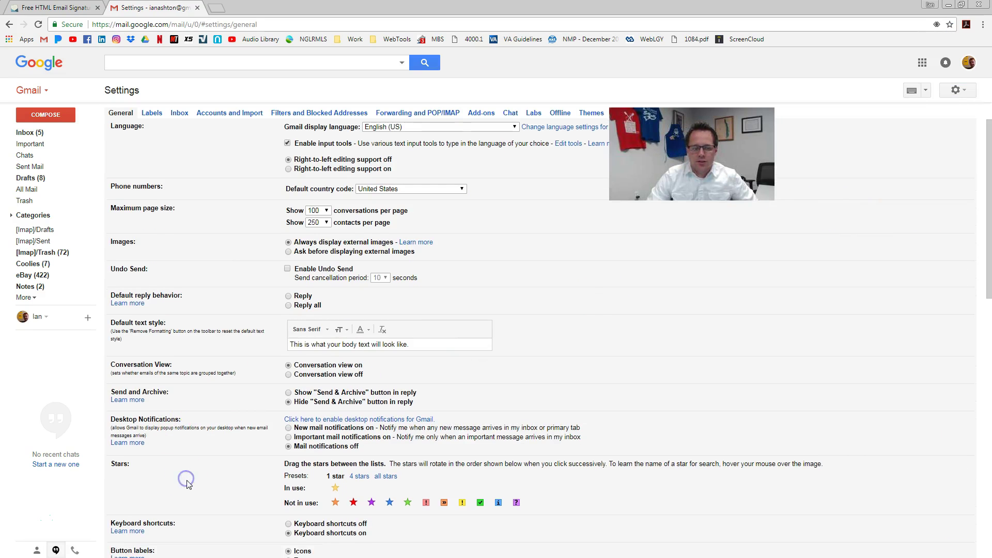
scroll(248, 491, down, 1)
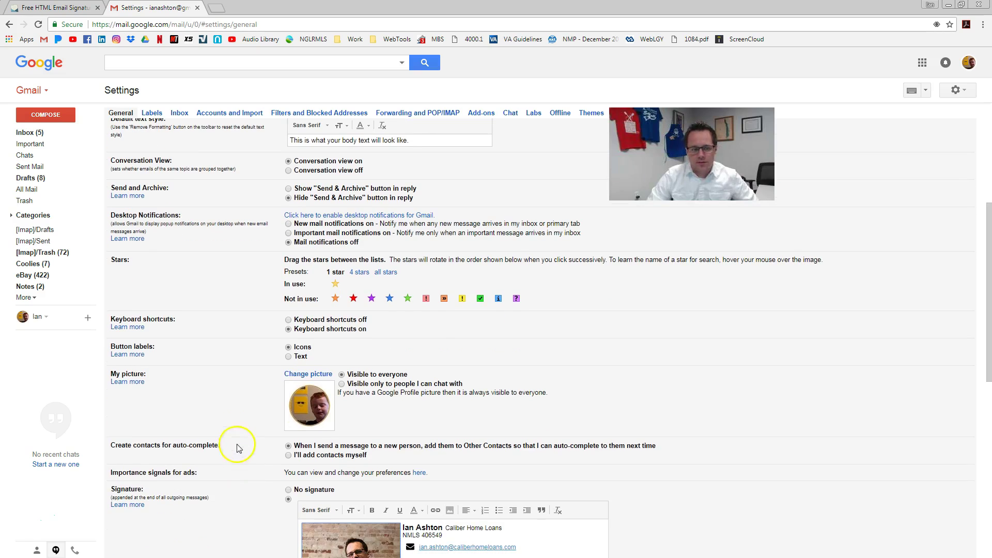
- Replace the old Gmail signature with the copied si.gnatu.re signature
key(ctrl+a)
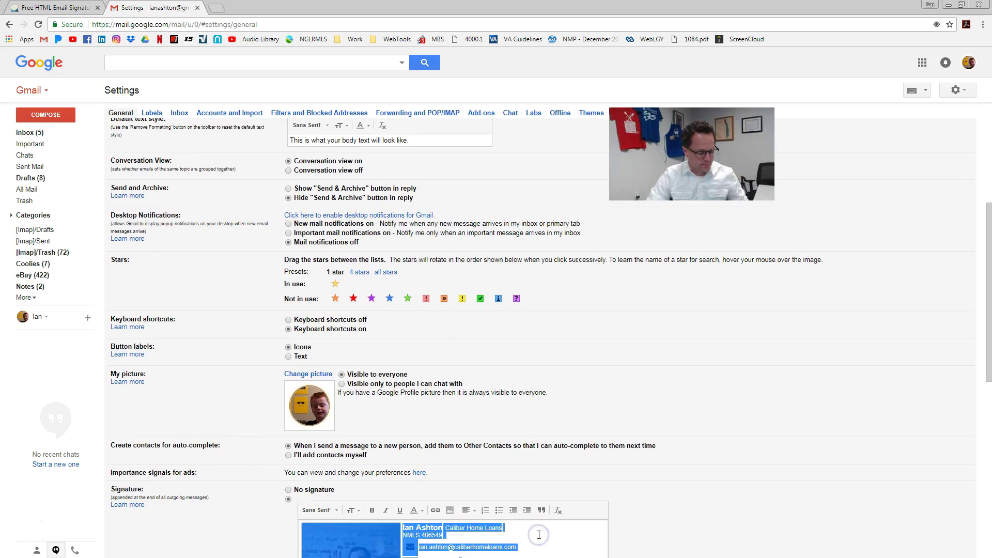
key(Delete)
scroll(331, 419, down, 3)
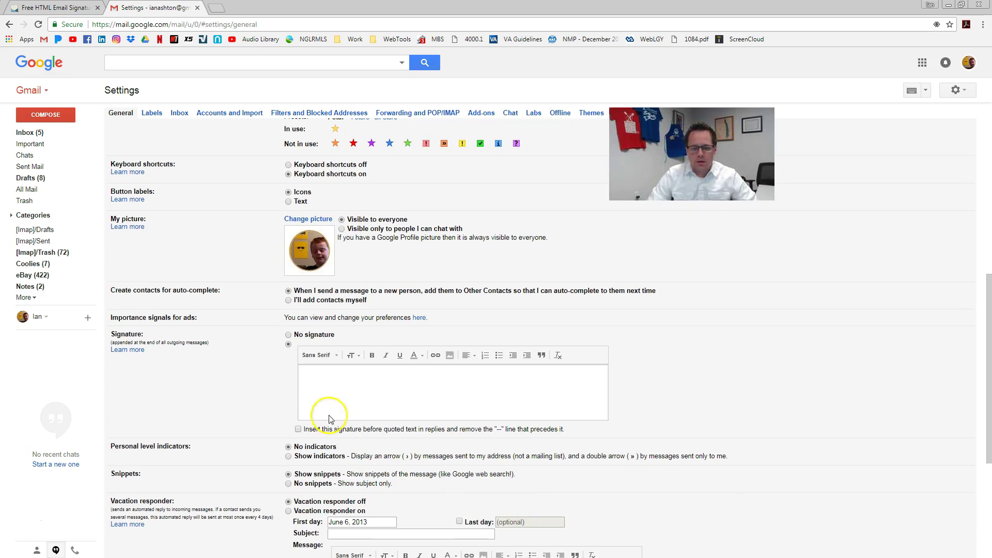
right_click(316, 373)
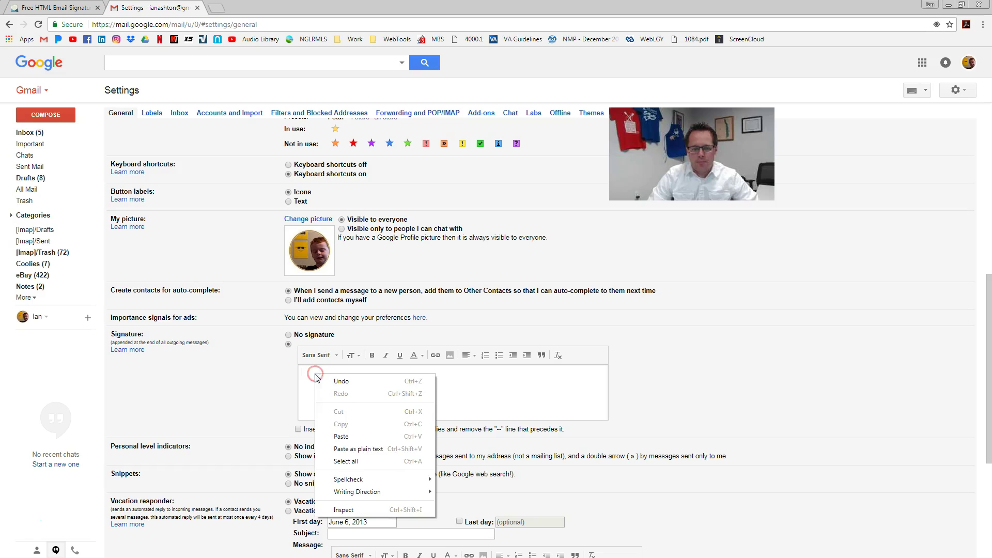
click(342, 436)
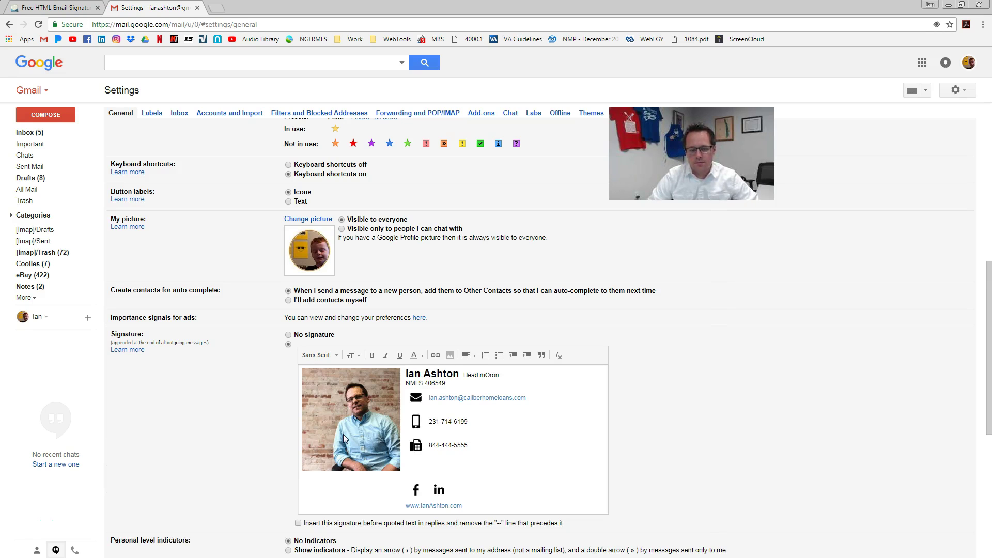
- Remove the blank line under the fax number and save the settings
scroll(613, 439, down, 3)
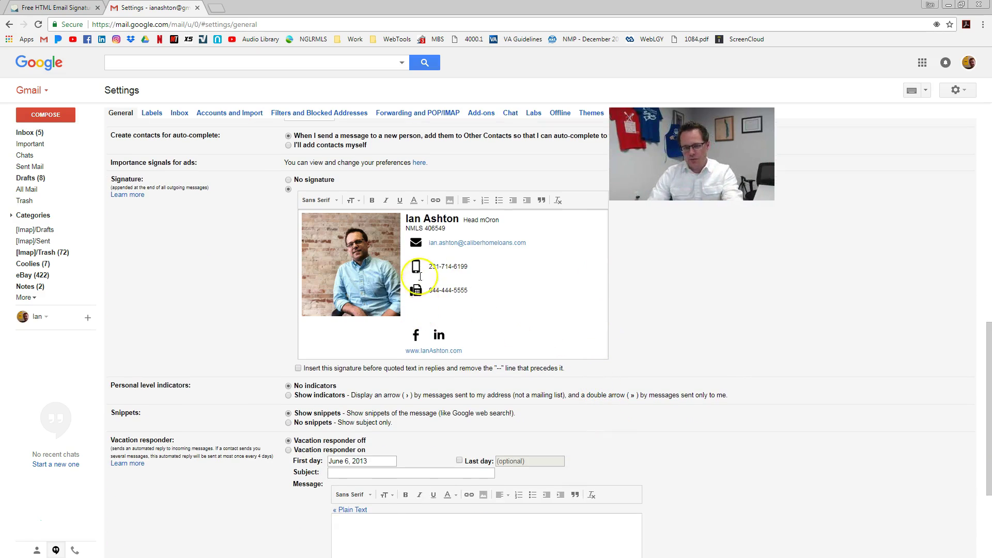
click(438, 307)
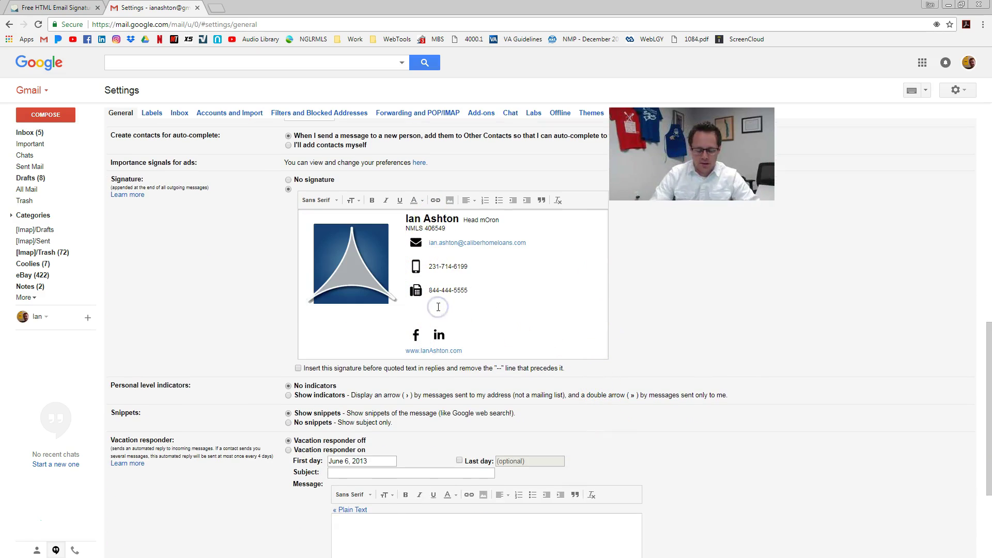
key(Delete)
key(shift+End)
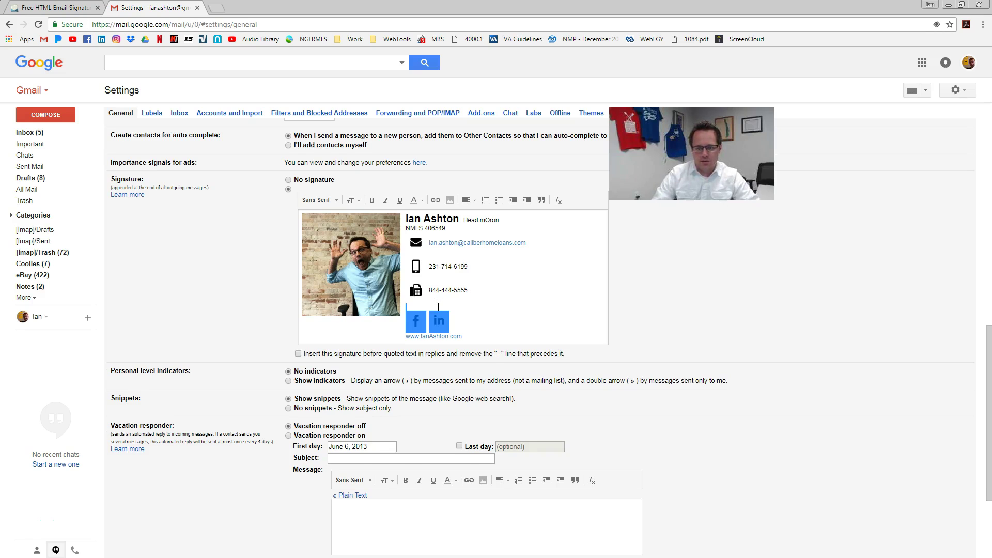
click(456, 246)
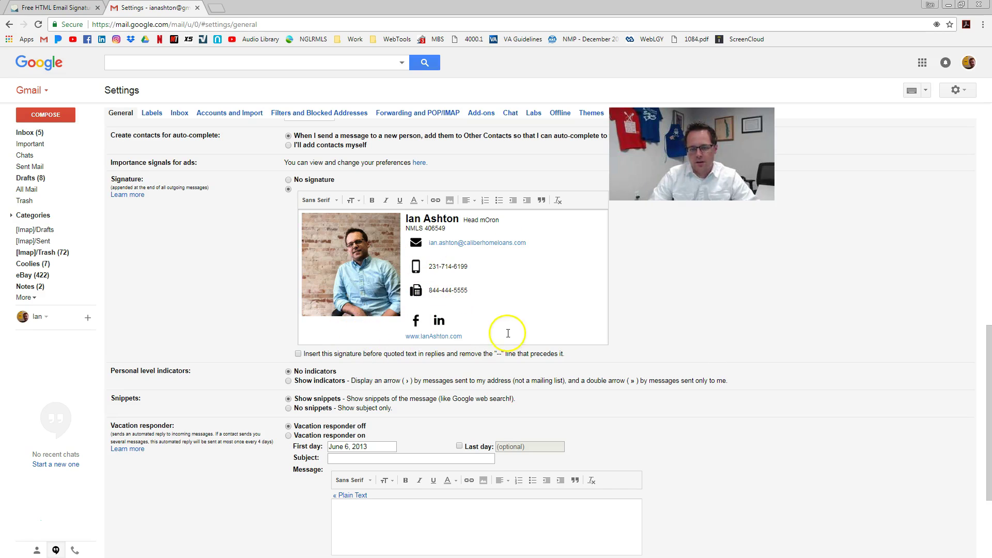
click(783, 283)
scroll(765, 320, down, 3)
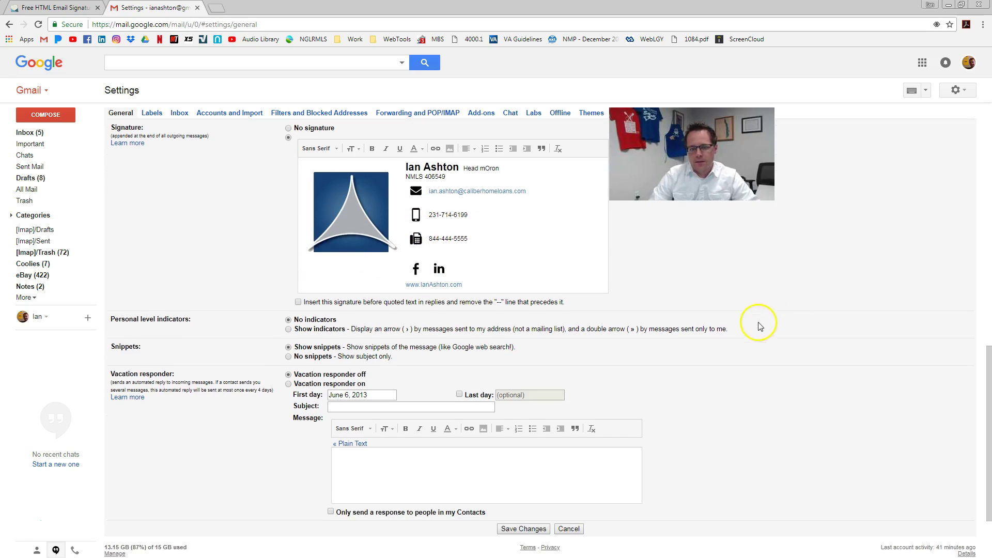
click(522, 440)
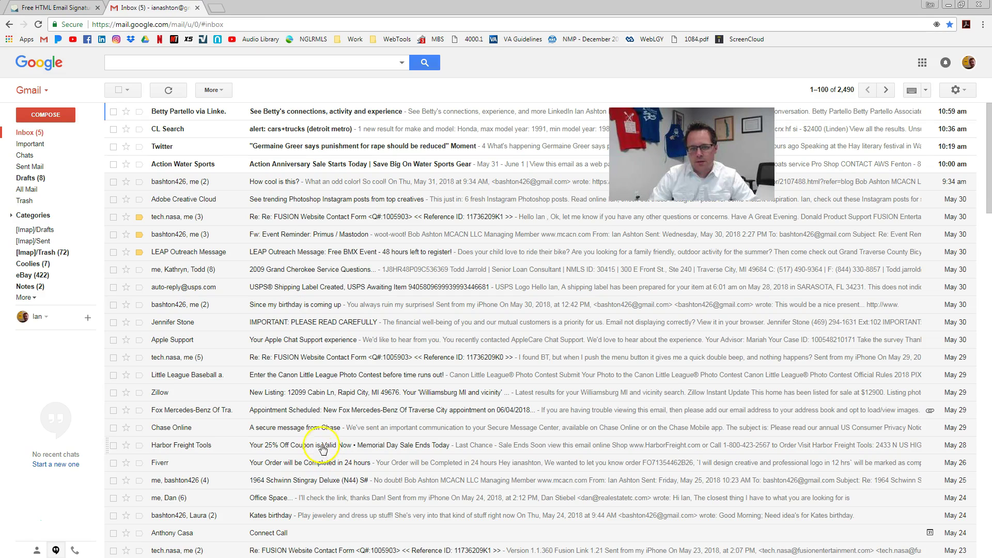
- Send a test email to your own work address, then minimize Gmail
click(52, 114)
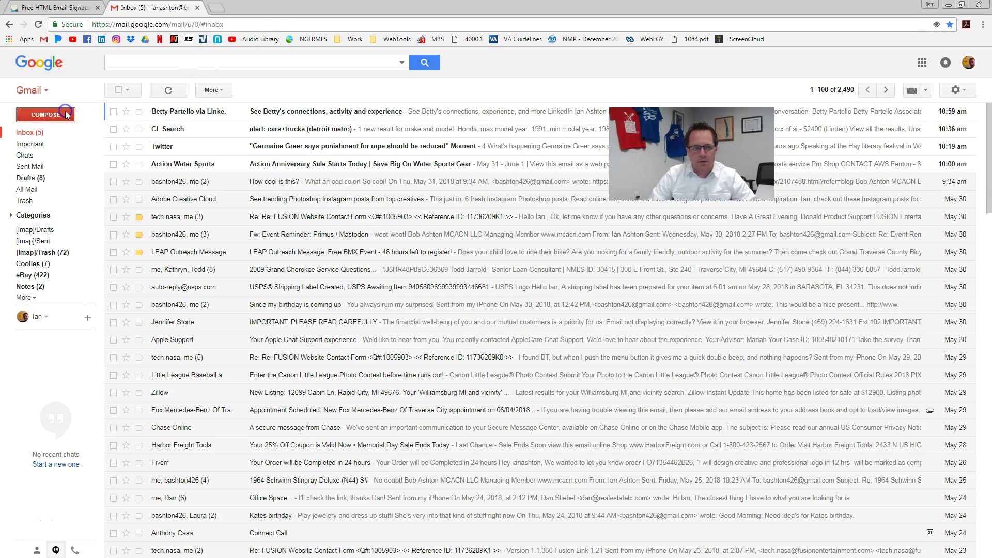
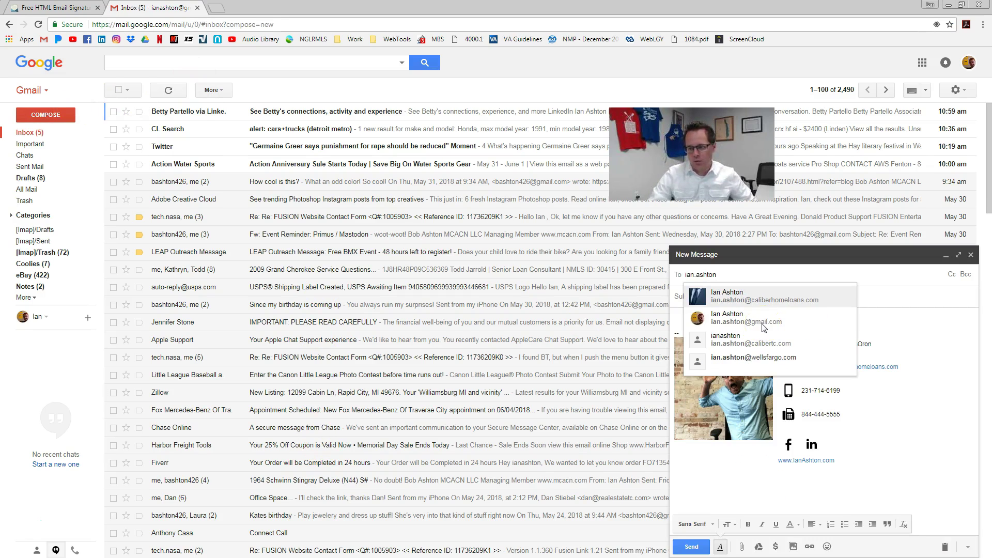
click(765, 296)
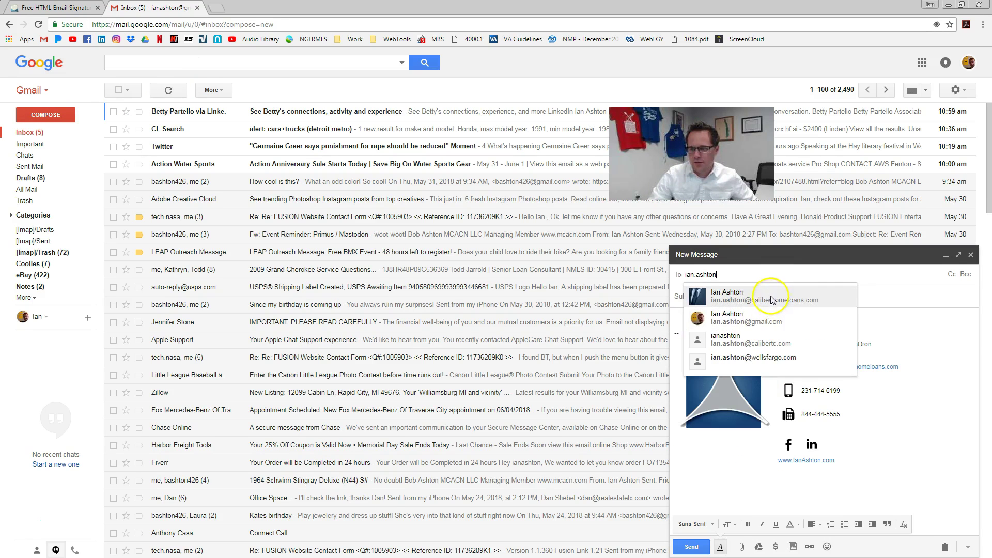
click(691, 548)
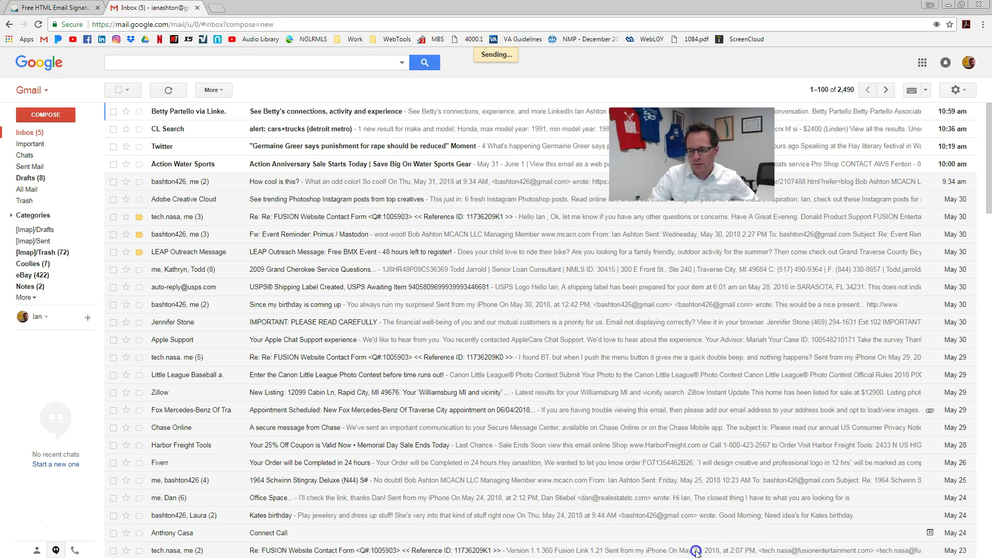
click(962, 4)
- Minimize Gmail and the GIF maker, maximize Outlook, and open the '[EXTERNAL] Test 1' message
click(318, 10)
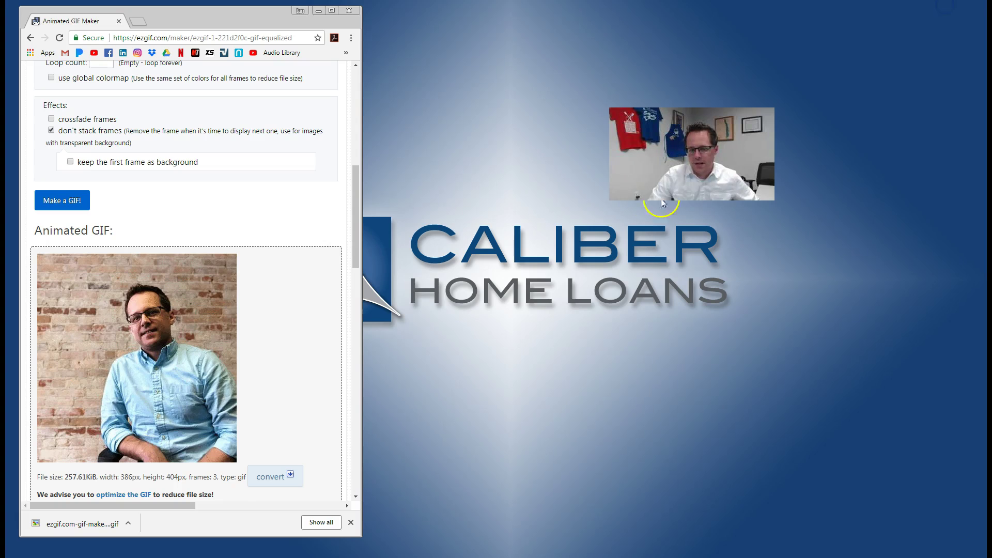
click(318, 11)
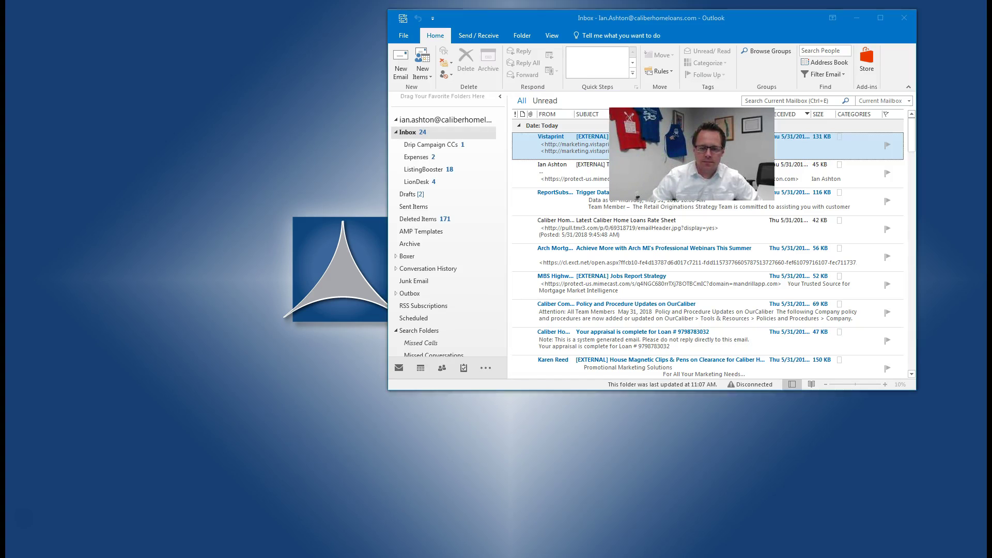
click(880, 20)
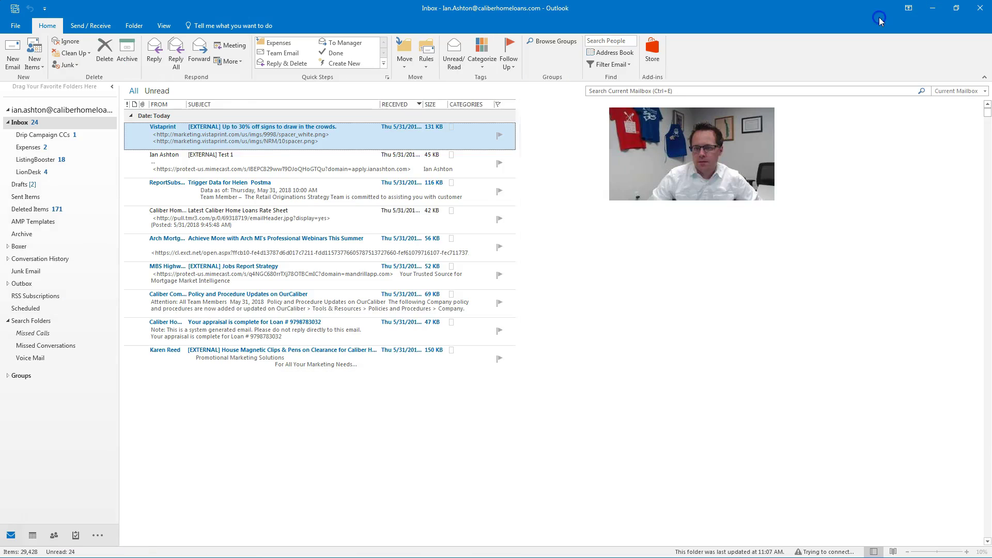
click(192, 171)
double_click(192, 170)
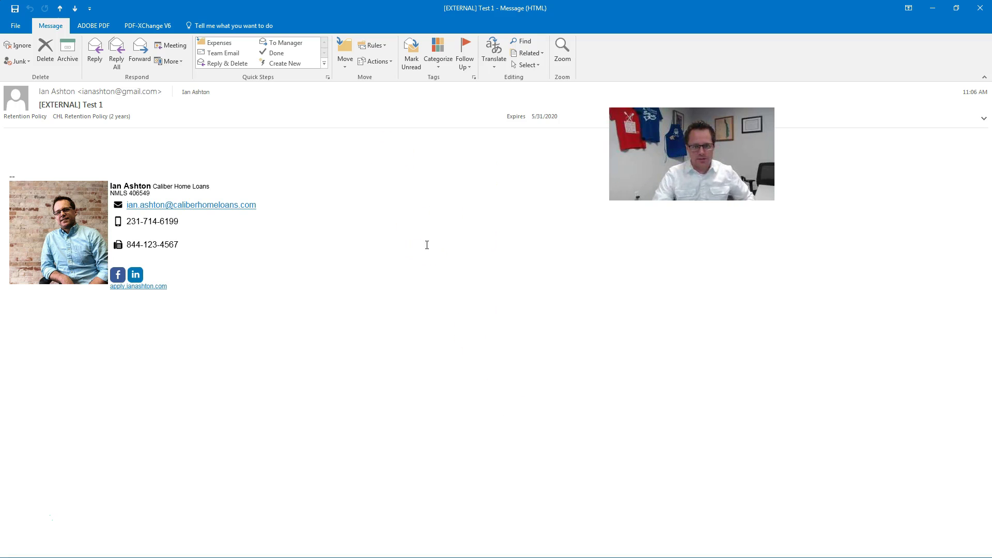
- Paste the si.gnatu.re signature into a new message and delete the old Caliber signature
key(ctrl+n)
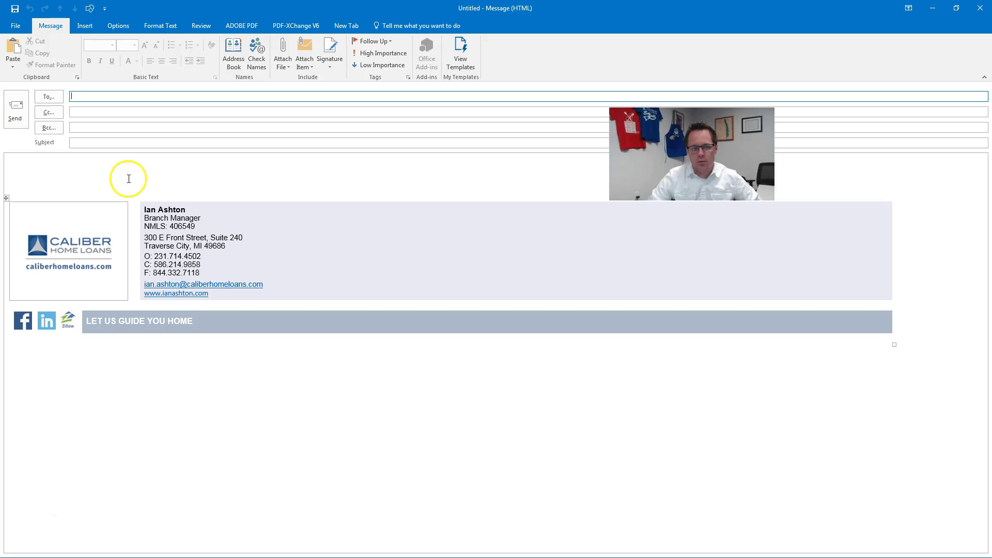
click(106, 165)
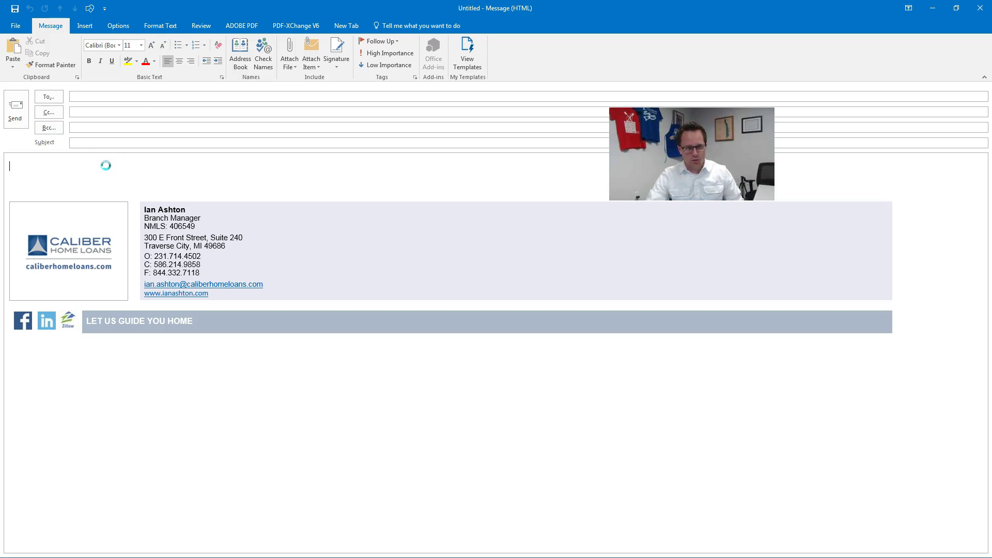
key(ctrl+v)
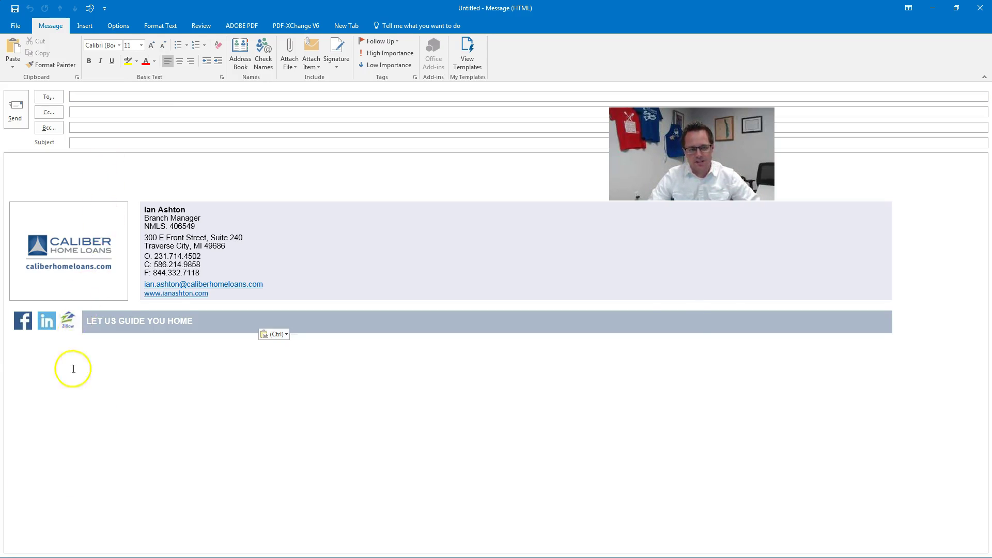
shift+click(97, 555)
key(Delete)
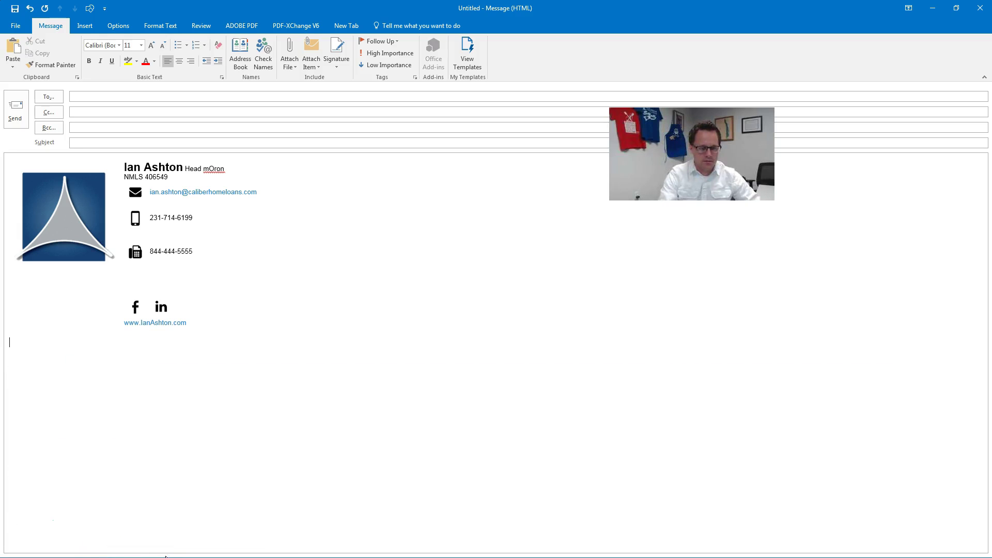
- Trim the blank rows near the fax and phone lines, then select the whole signature
click(147, 272)
key(Delete)
key(Delete)
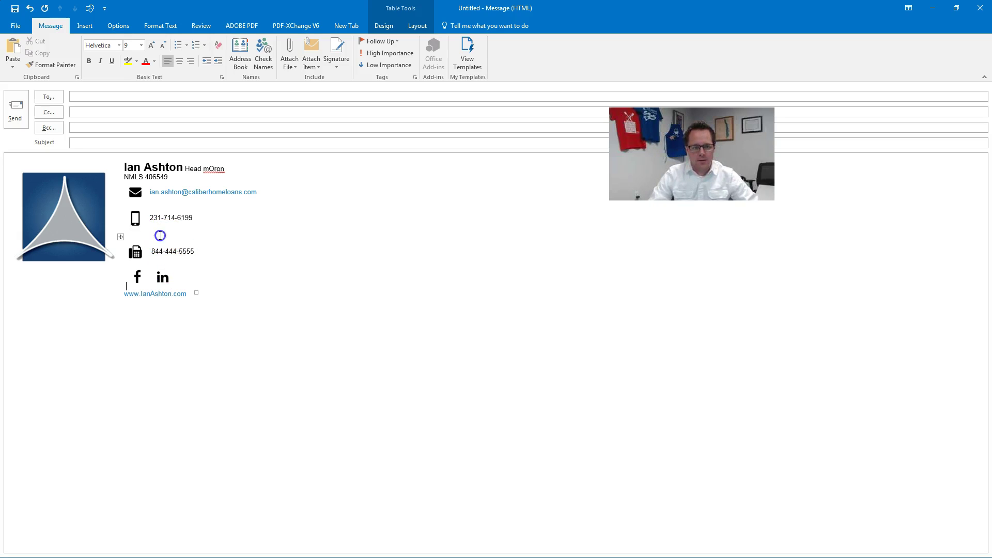
key(ctrl+z)
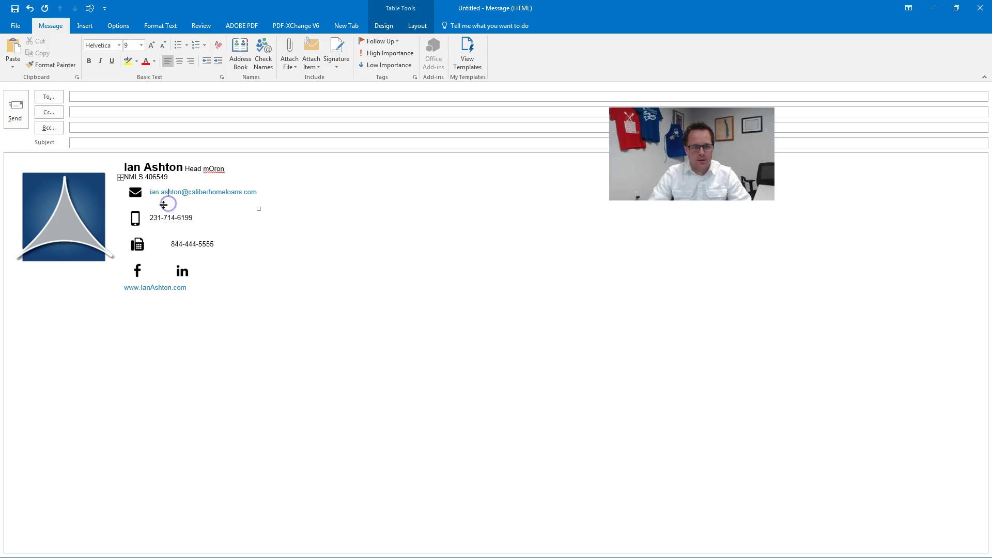
click(127, 207)
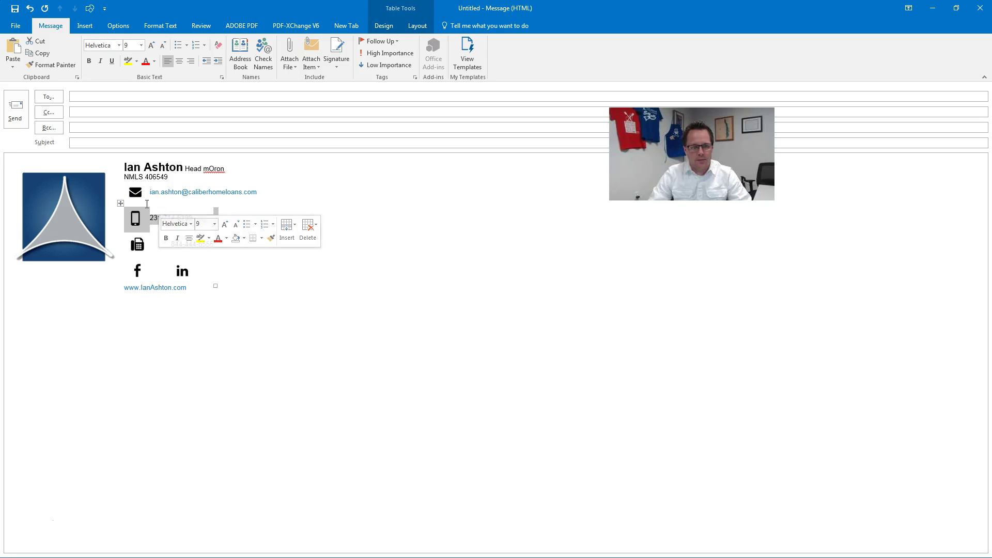
click(147, 204)
click(138, 220)
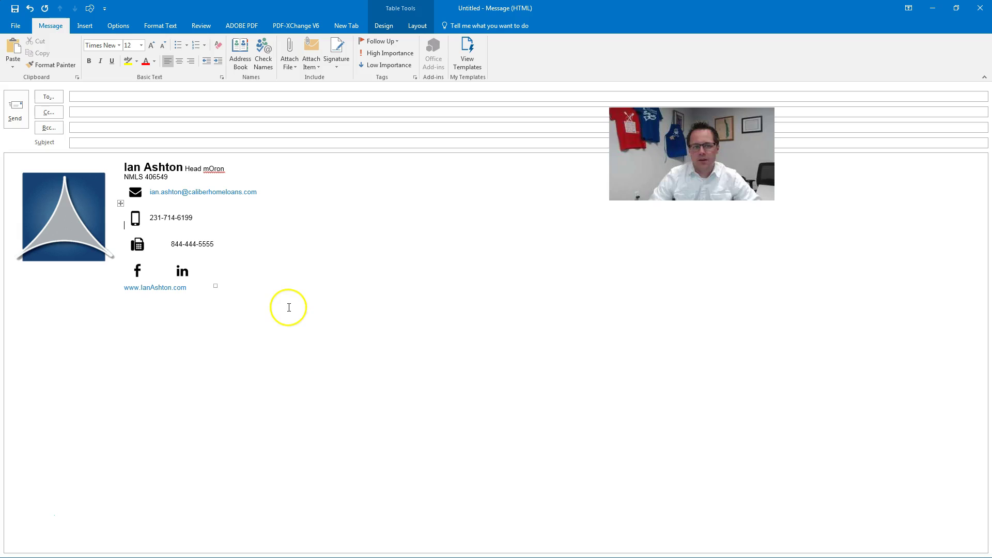
key(ctrl+a)
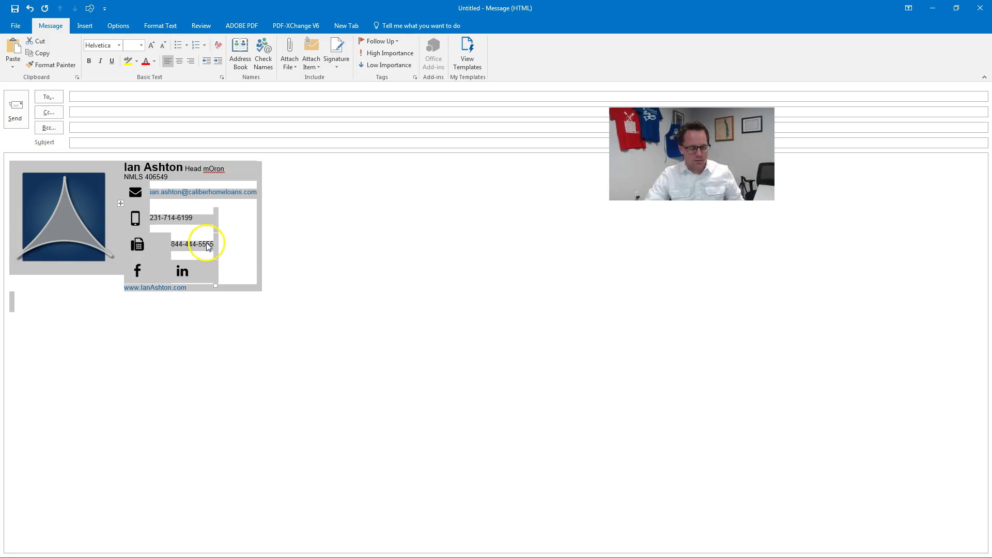
- Create a new Outlook signature named test1
click(337, 55)
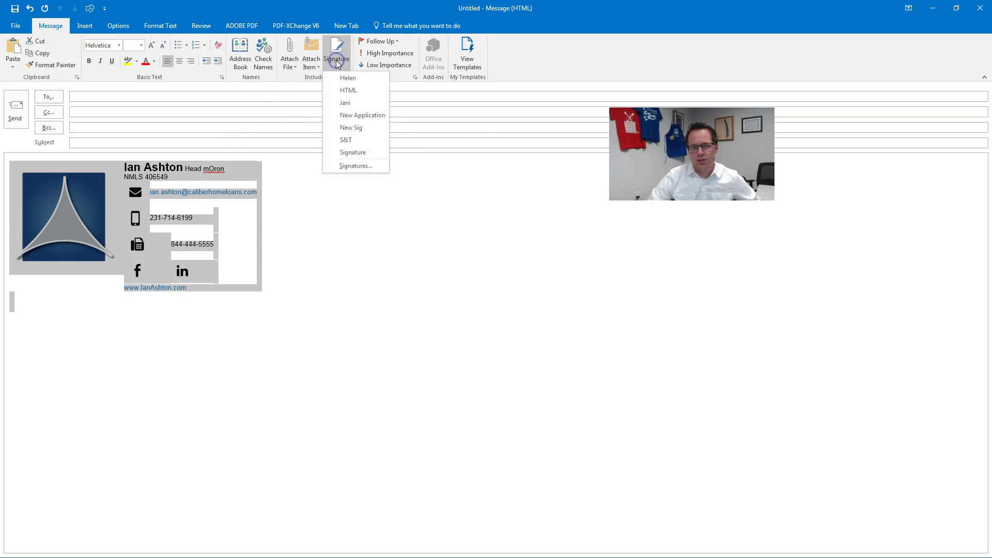
click(355, 164)
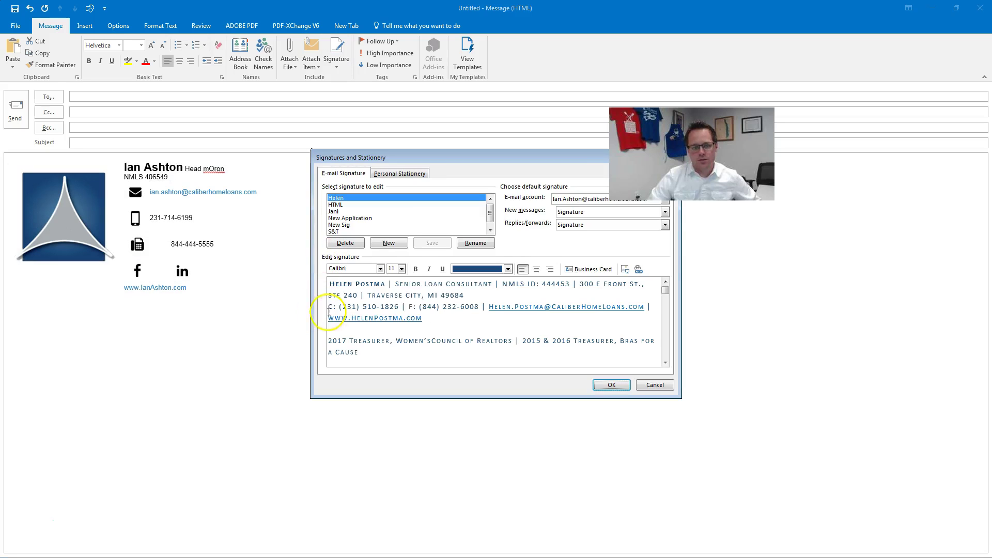
click(396, 249)
click(470, 276)
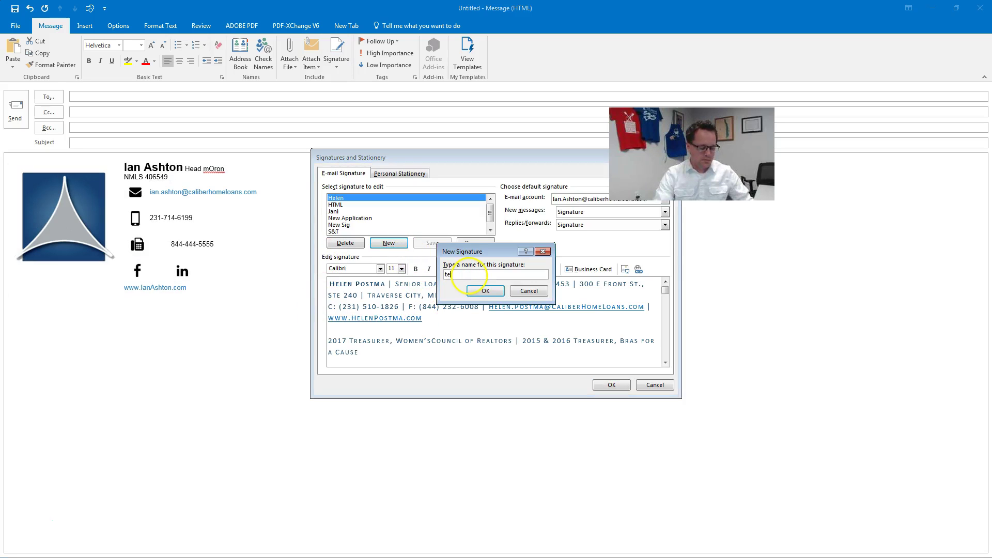
text(test1)
key(Return)
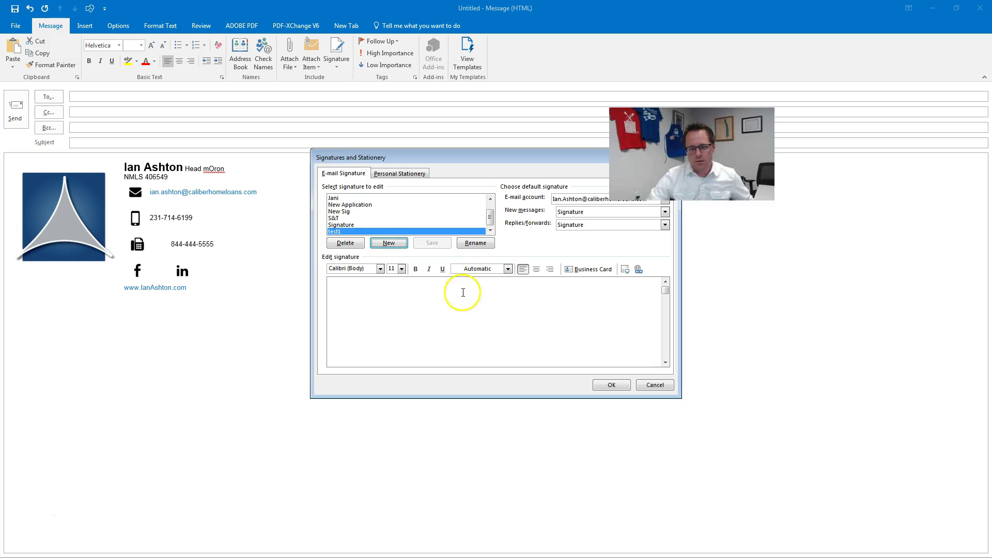
- Paste the copied si.gnatu.re design into the test1 signature and confirm it
right_click(462, 291)
click(437, 328)
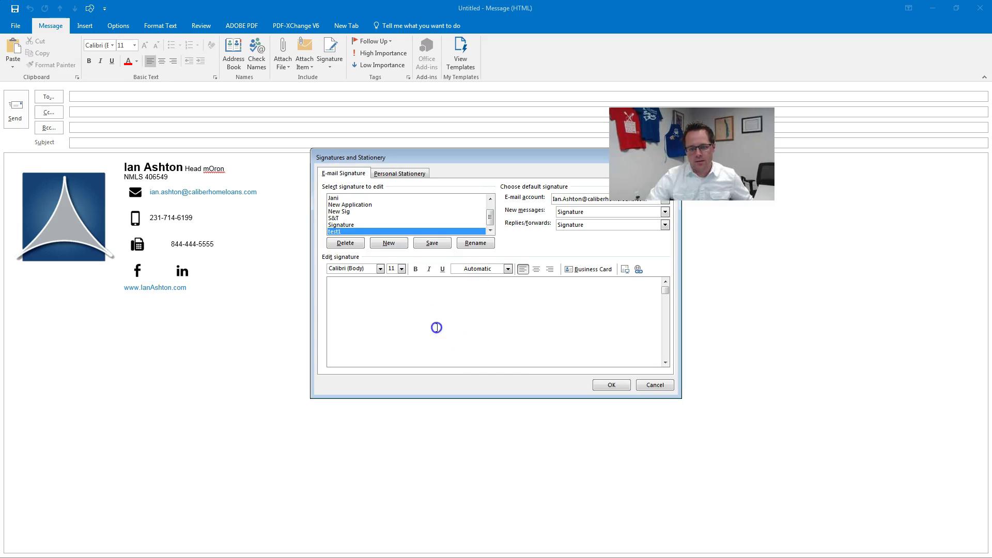
key(ctrl+v)
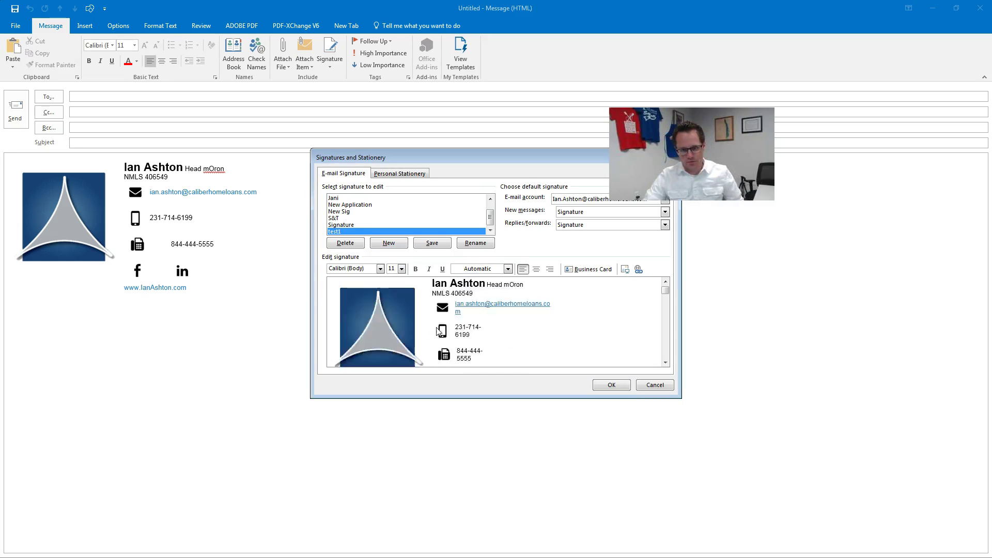
click(623, 329)
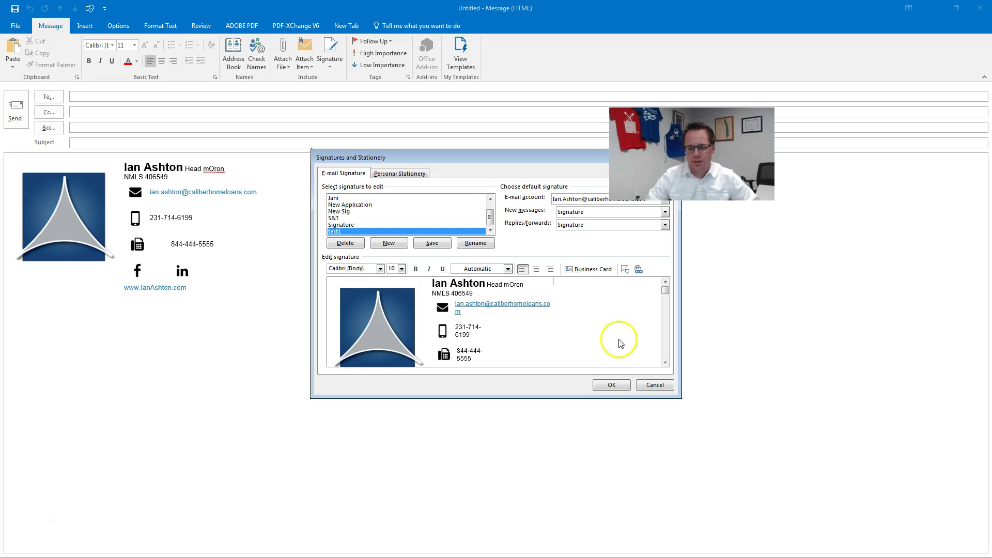
click(614, 385)
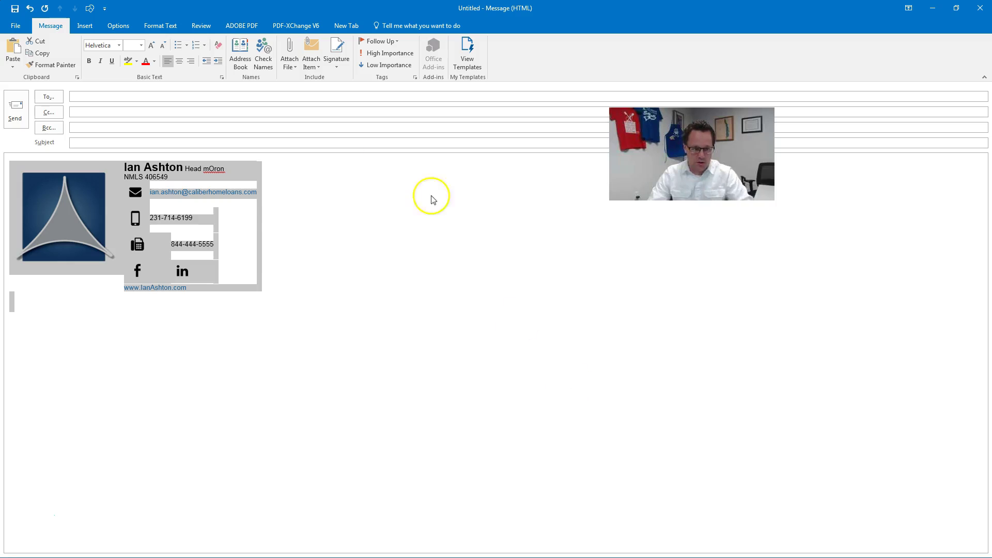
click(284, 266)
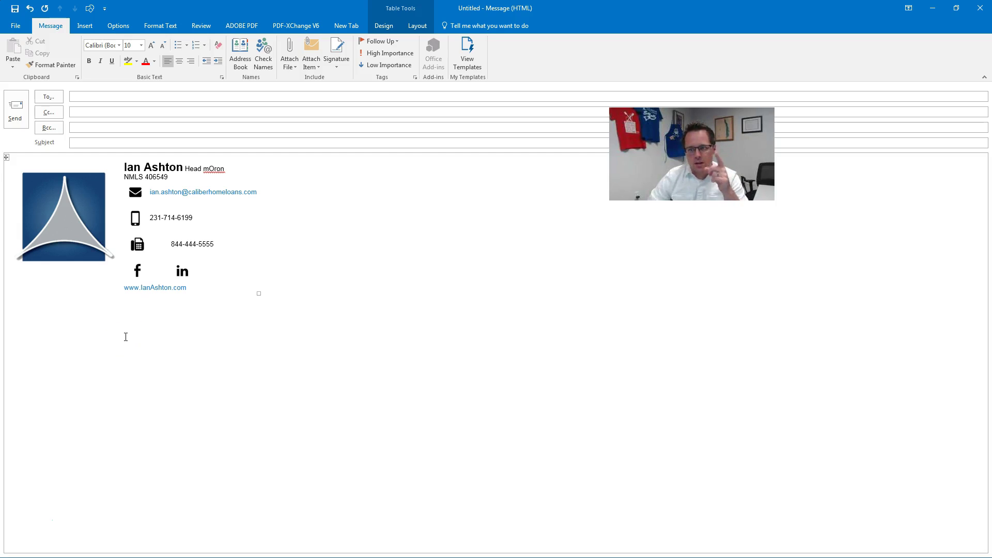
click(67, 348)
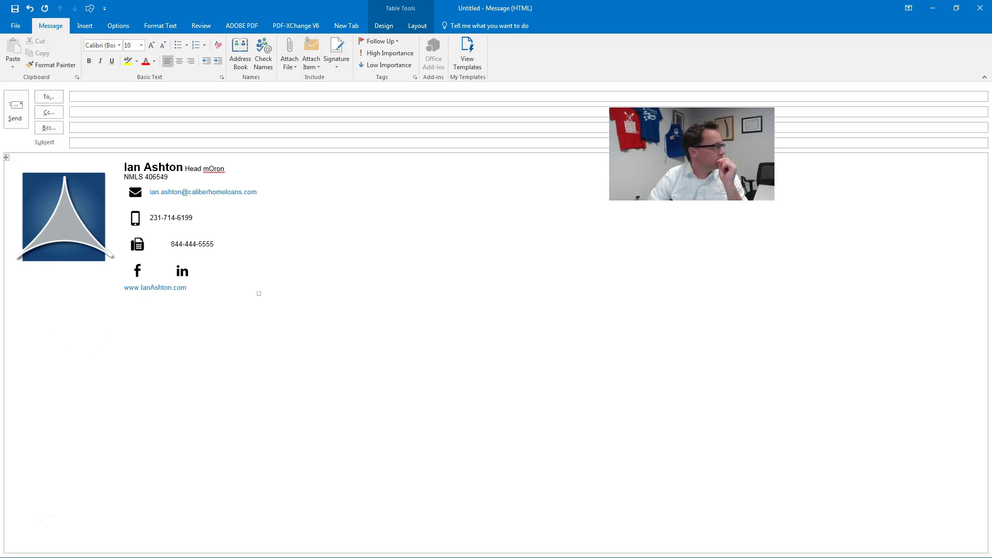
click(28, 521)
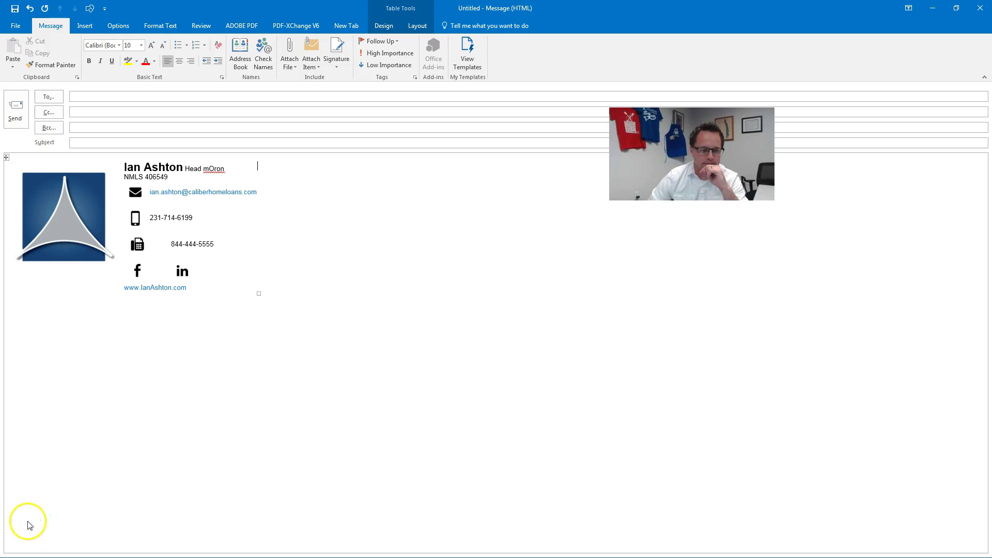